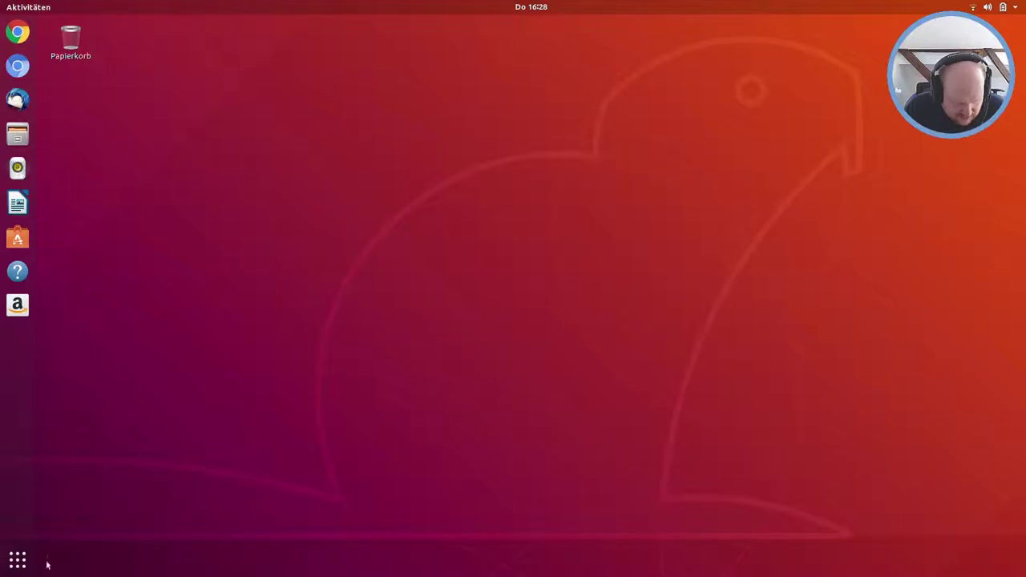
# Step: Launch Minetest and start playing the world "test" with Creative Mode and Enable Damage on
pyautogui.click(16, 558)
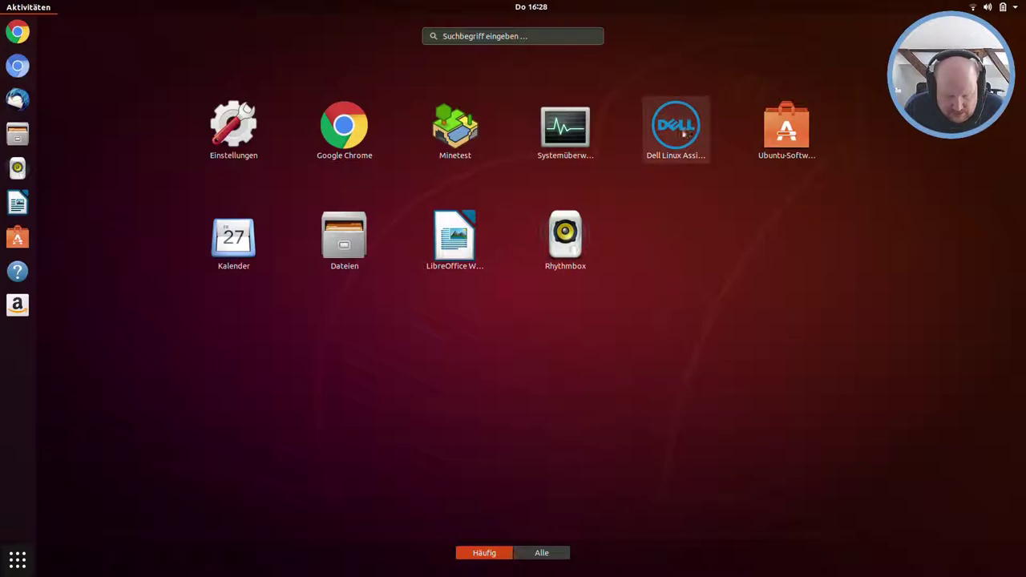
pyautogui.click(451, 138)
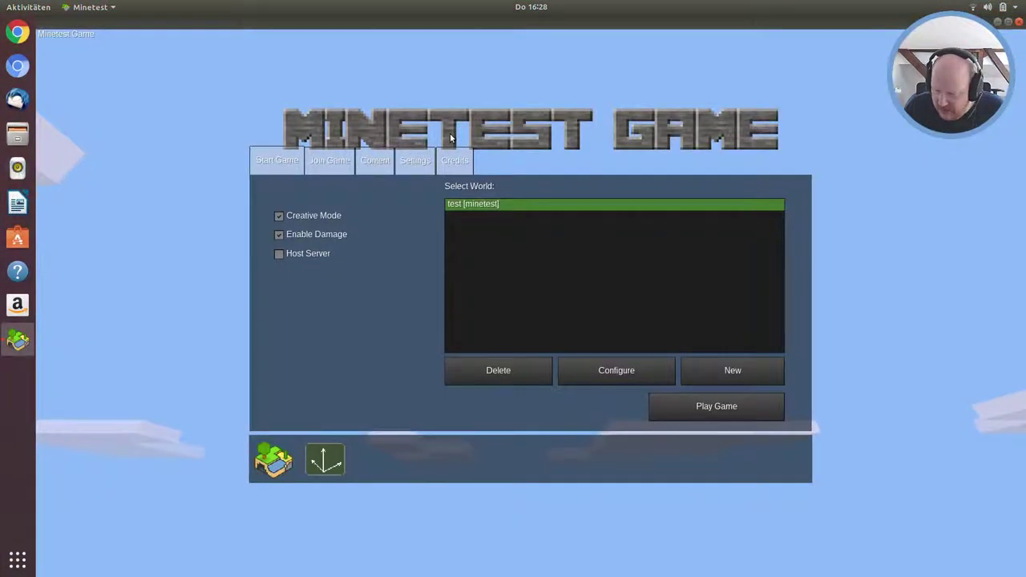
pyautogui.click(721, 412)
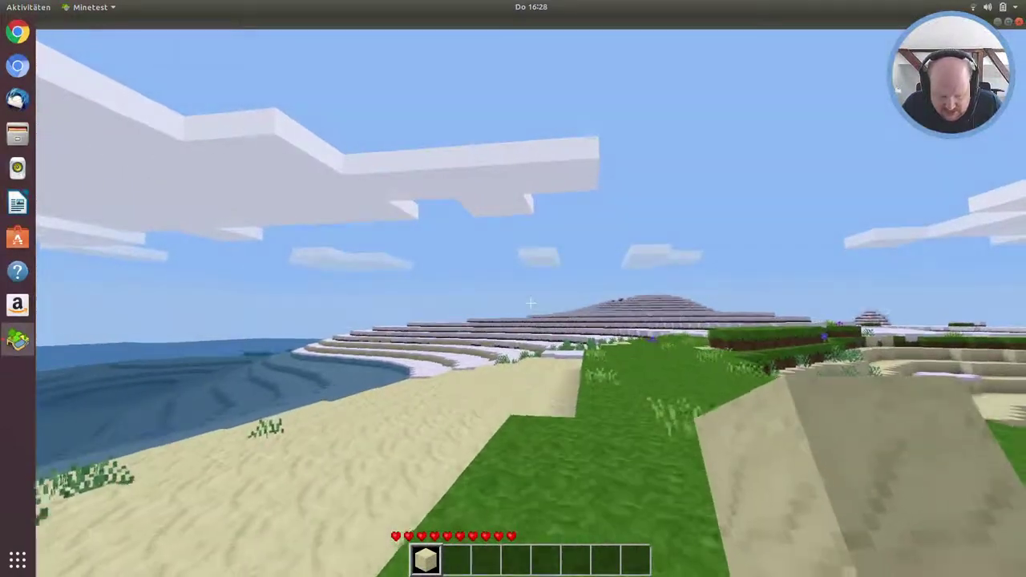
# Step: Walk the player from the sandy beach up onto the grass plateau near the raised grass ledge
pyautogui.press('a')
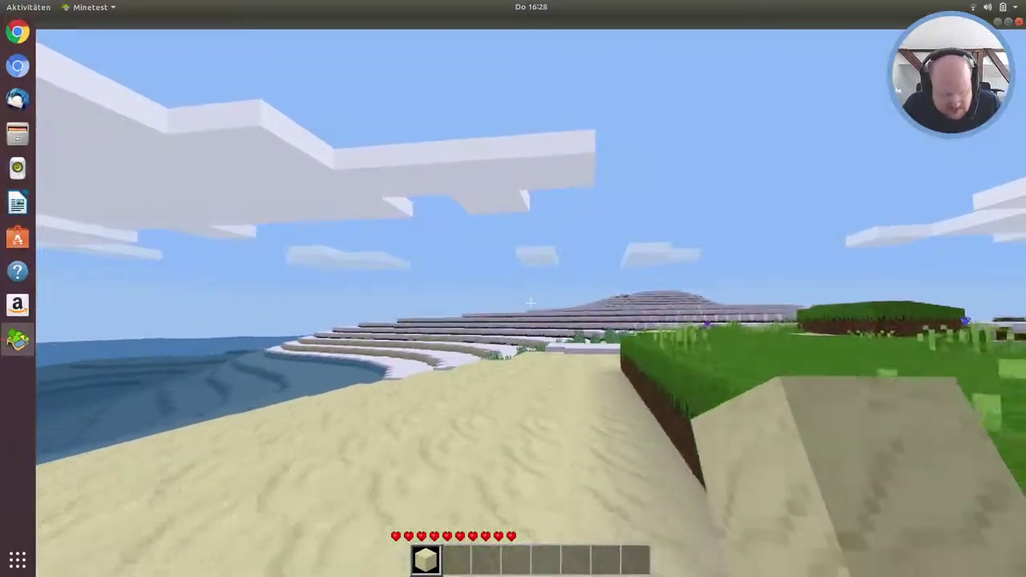
pyautogui.press('w')
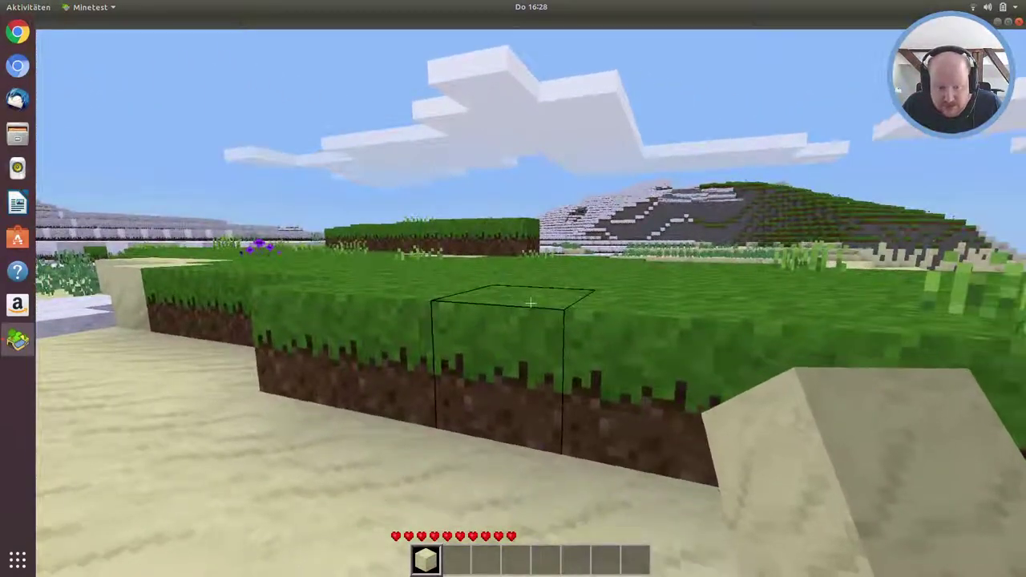
pyautogui.press('w')
pyautogui.press('space')
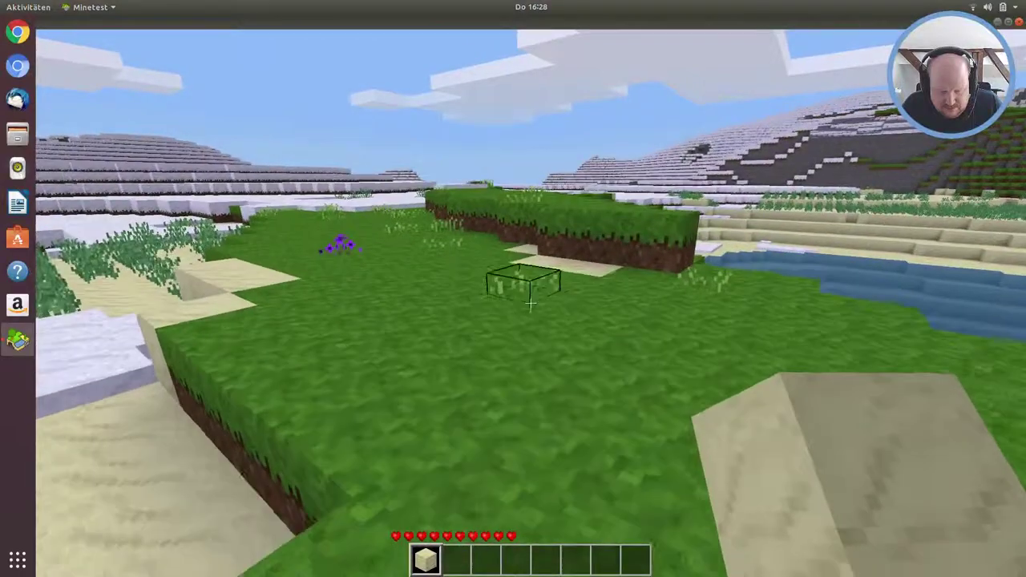
pyautogui.press('w')
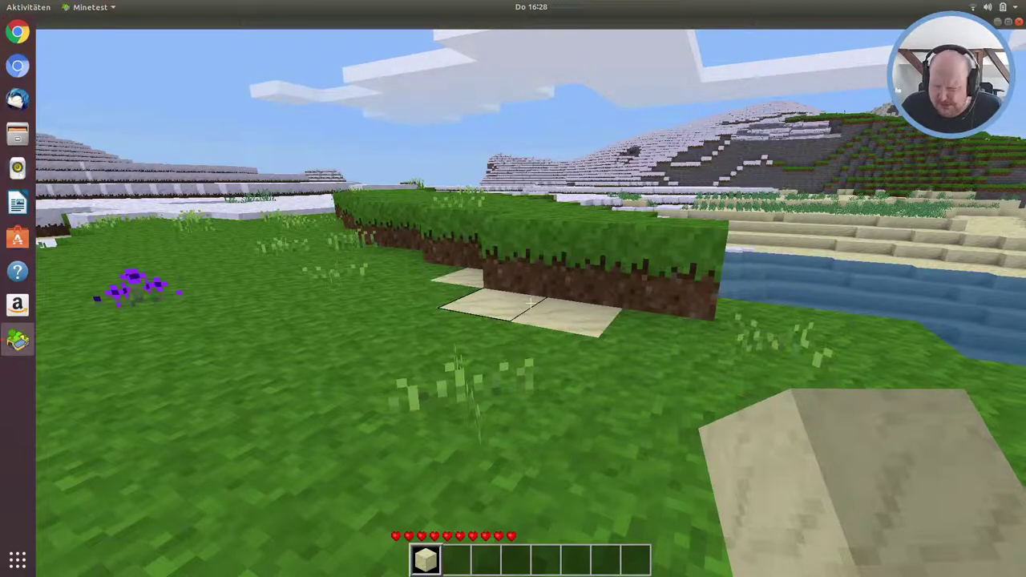
pyautogui.moveTo(531, 303)
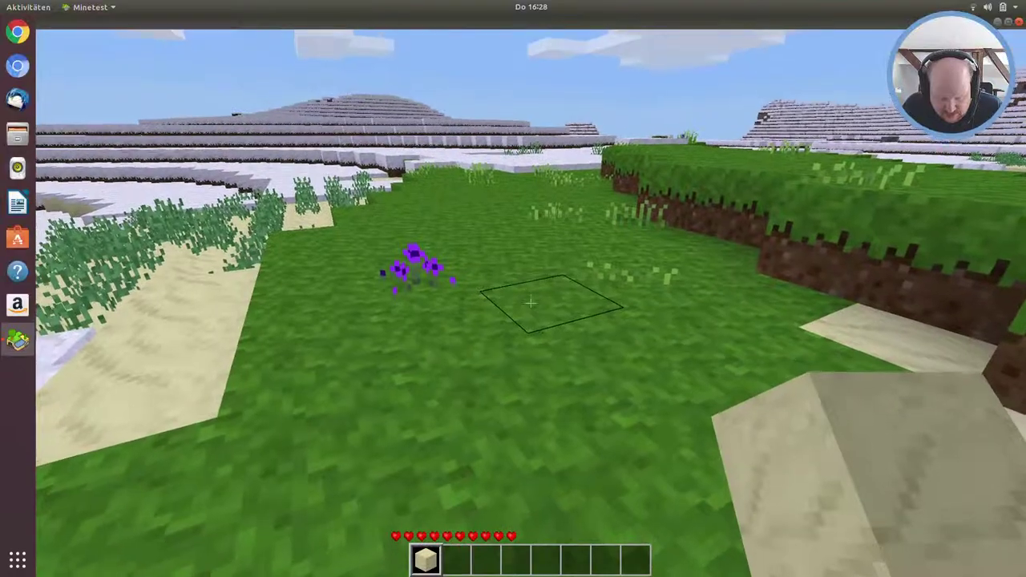
# Step: Place the held sand-coloured block on the grass beside the purple flowers and dig it away again, several times
pyautogui.rightClick(531, 303)
pyautogui.rightClick(531, 303)
pyautogui.click(530, 303)
pyautogui.click(531, 303)
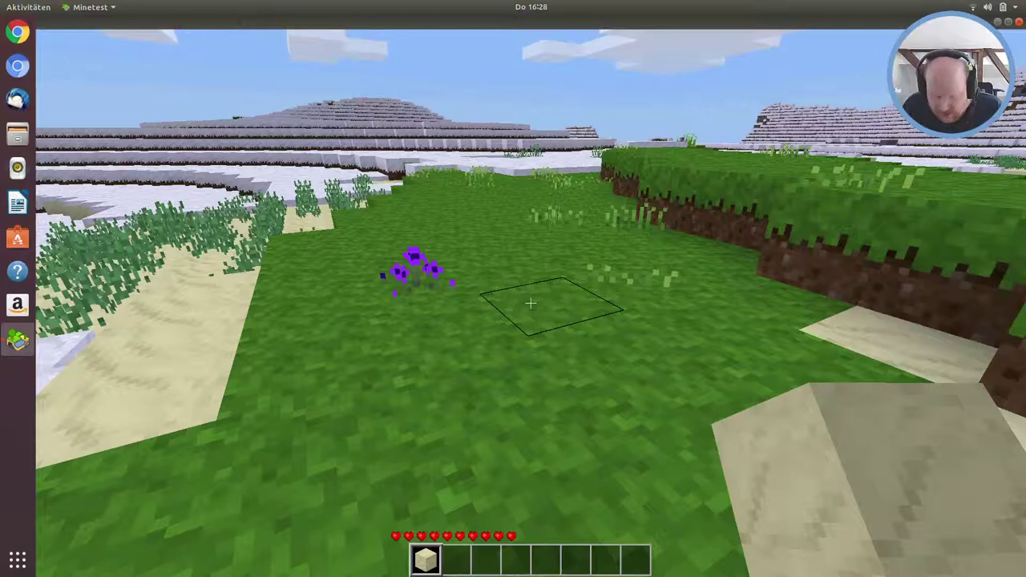
pyautogui.rightClick(530, 303)
pyautogui.click(531, 303)
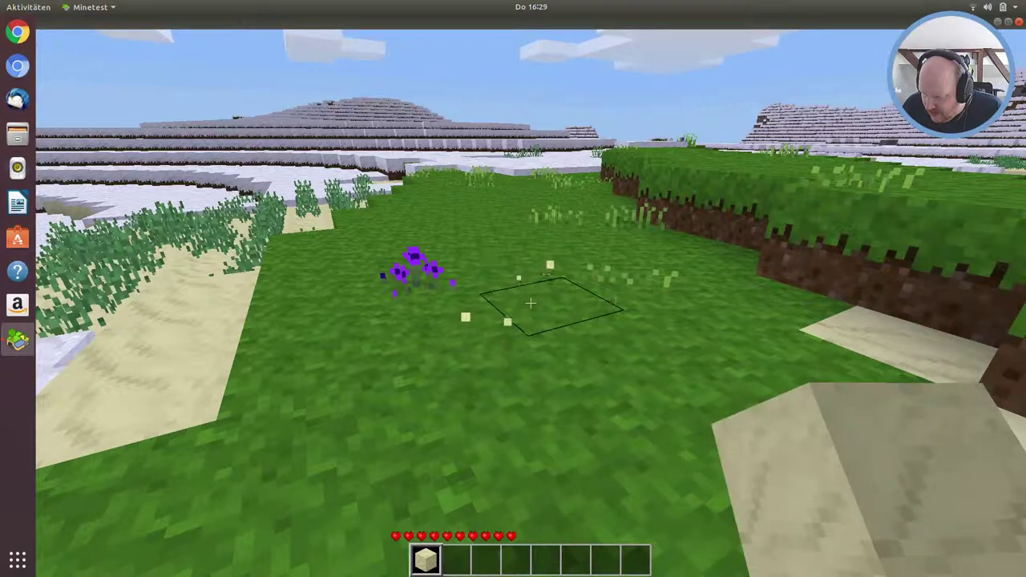
# Step: Walk past the purple flowers towards the shoreline and pause the game
pyautogui.press('w')
pyautogui.press('w')
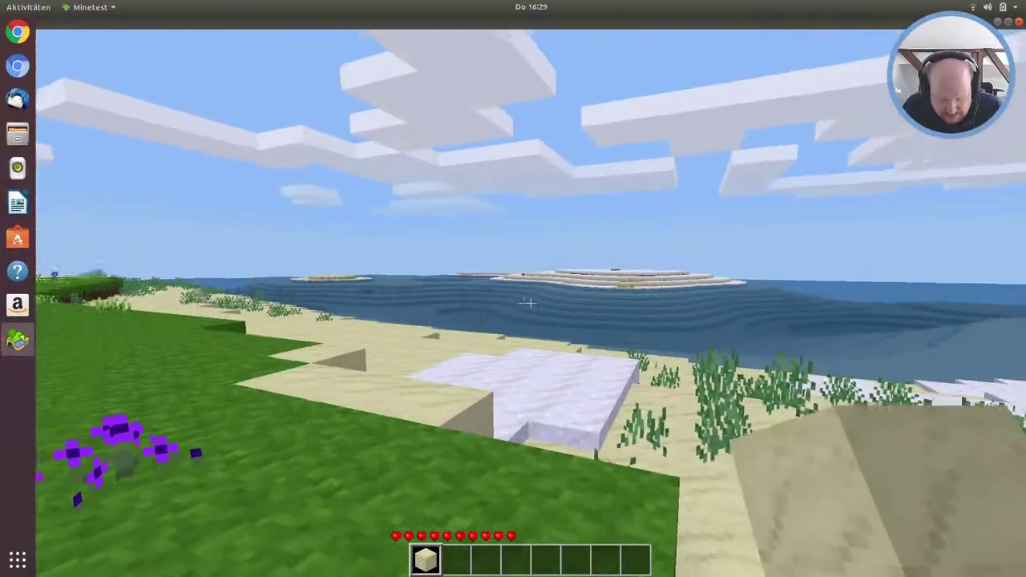
pyautogui.press('Escape')
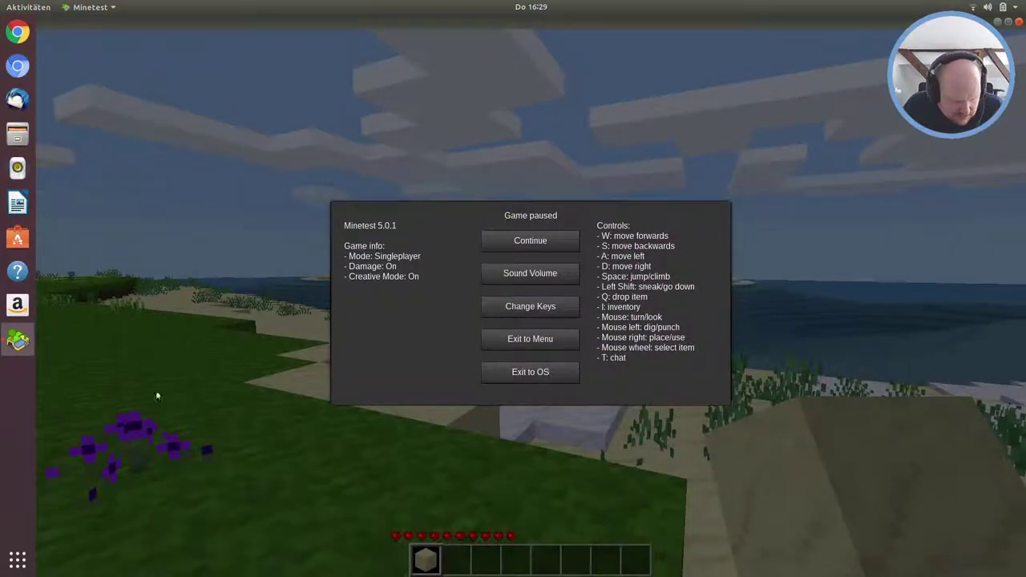
# Step: In the system sound settings, switch the output device to Lautsprecher and back to HDMI / DisplayPort, and close the settings
pyautogui.click(14, 567)
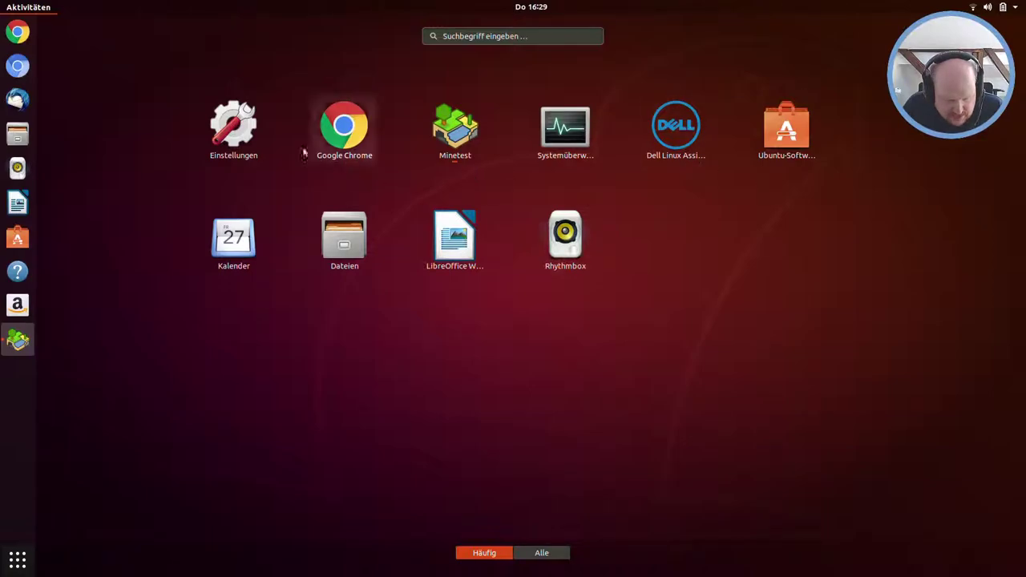
pyautogui.click(235, 133)
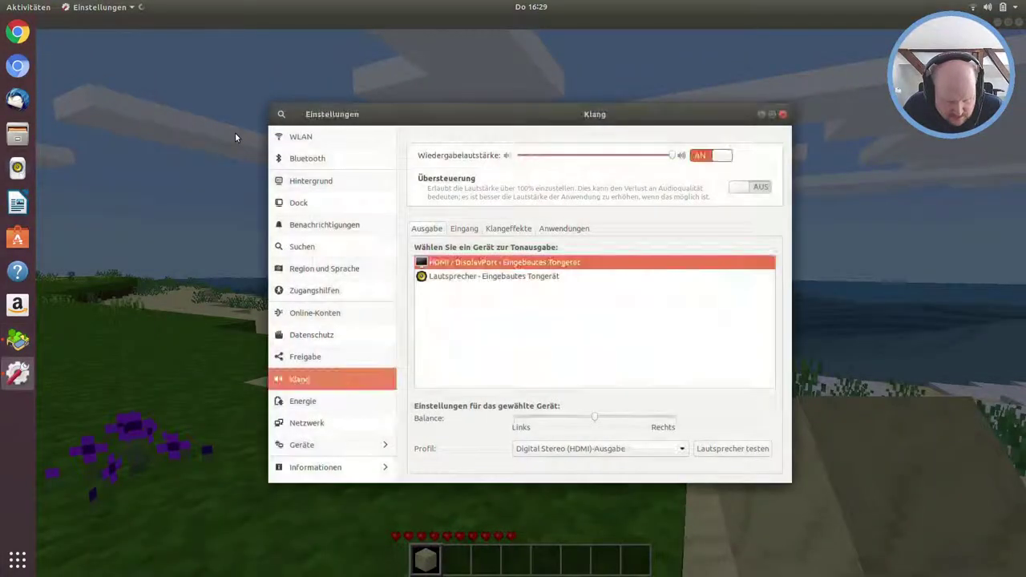
pyautogui.click(551, 278)
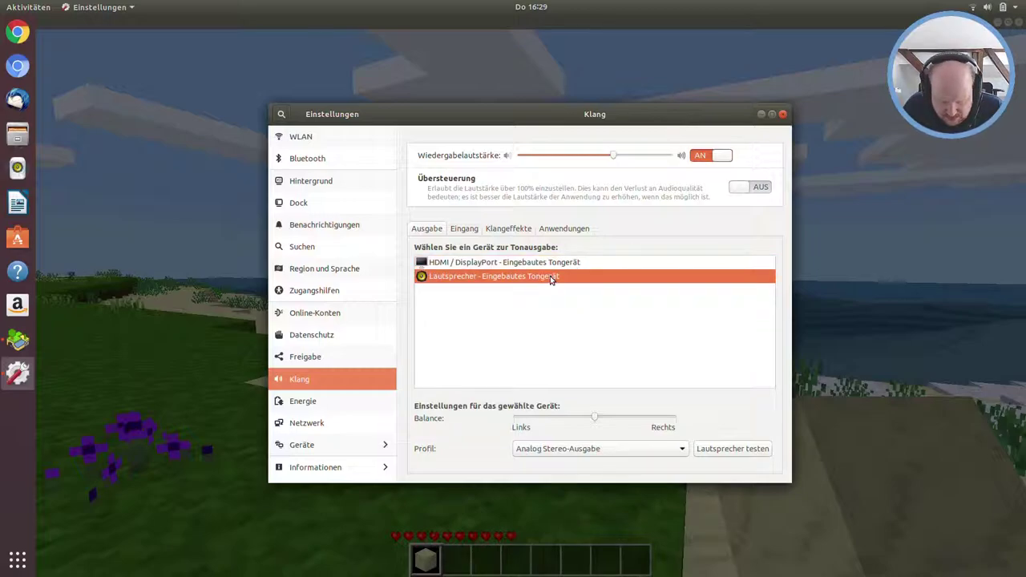
pyautogui.click(531, 264)
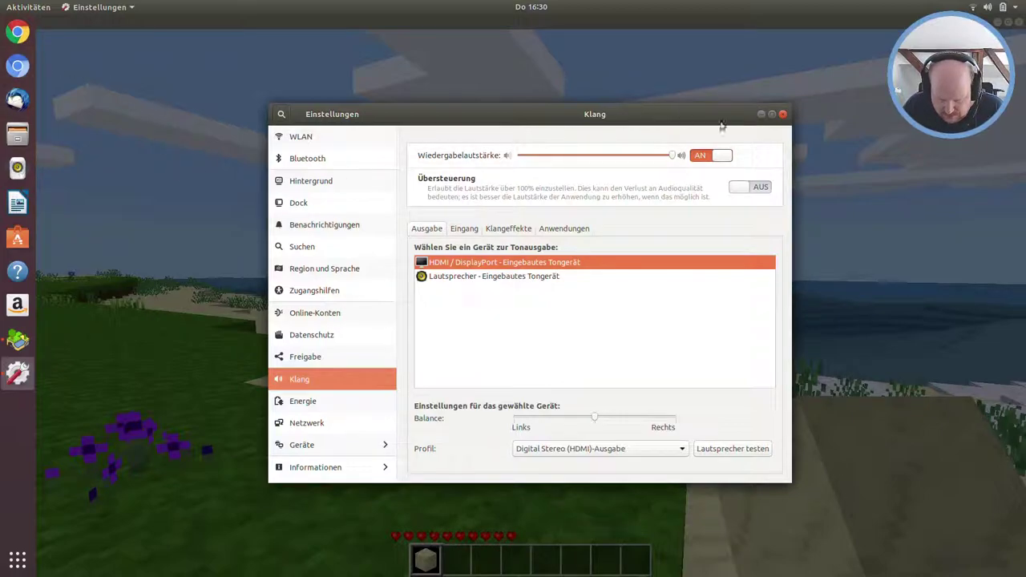
pyautogui.click(789, 115)
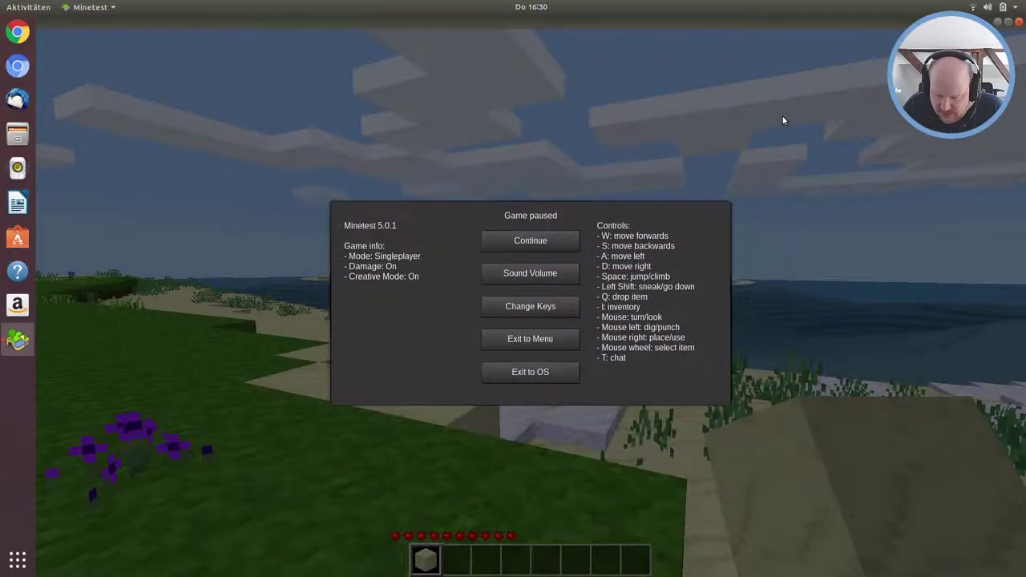
# Step: Close Minetest and raise the system volume of the HDMI / DisplayPort output
pyautogui.click(1019, 22)
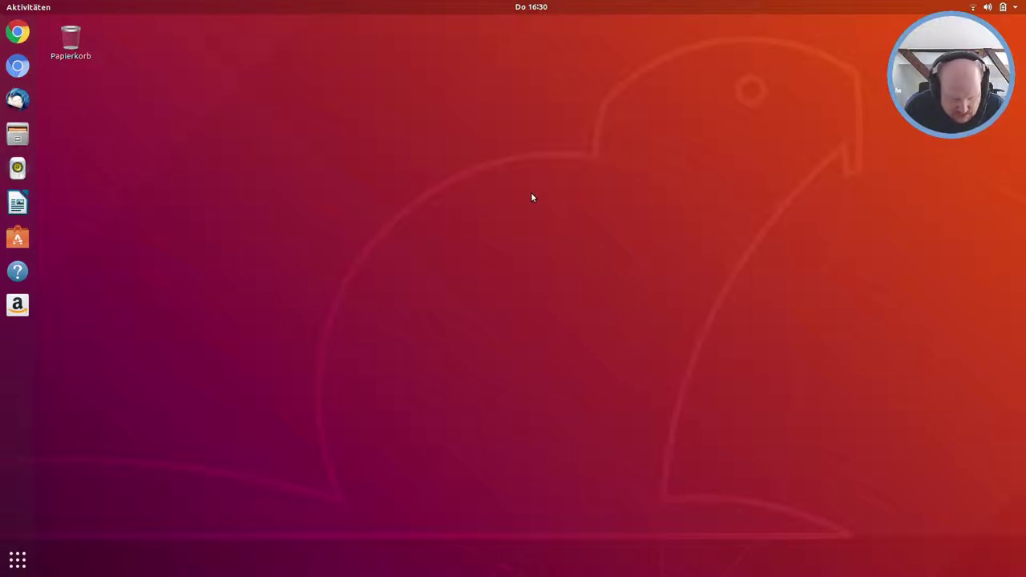
pyautogui.press('XF86AudioRaiseVolume')
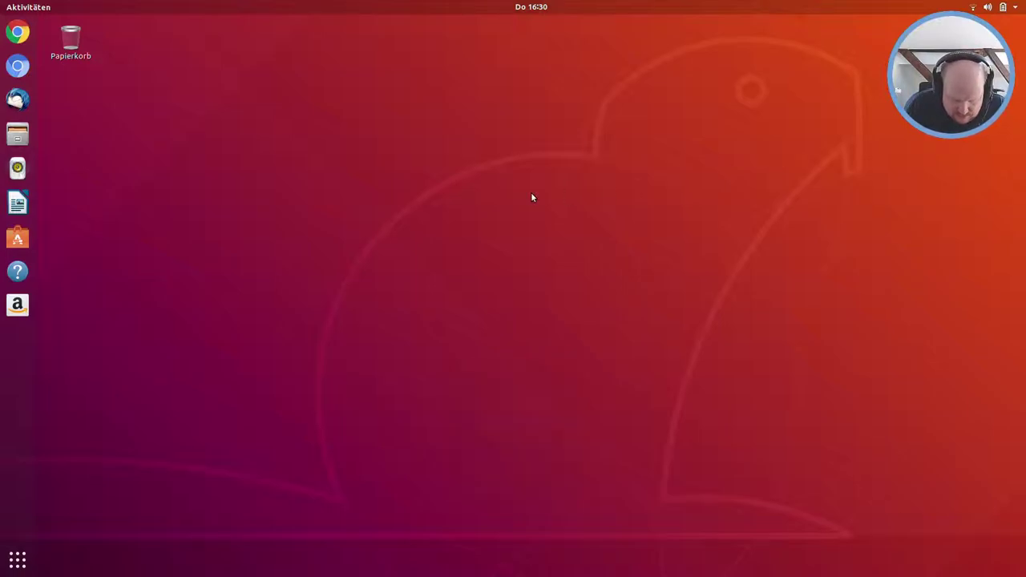
pyautogui.press('XF86AudioRaiseVolume')
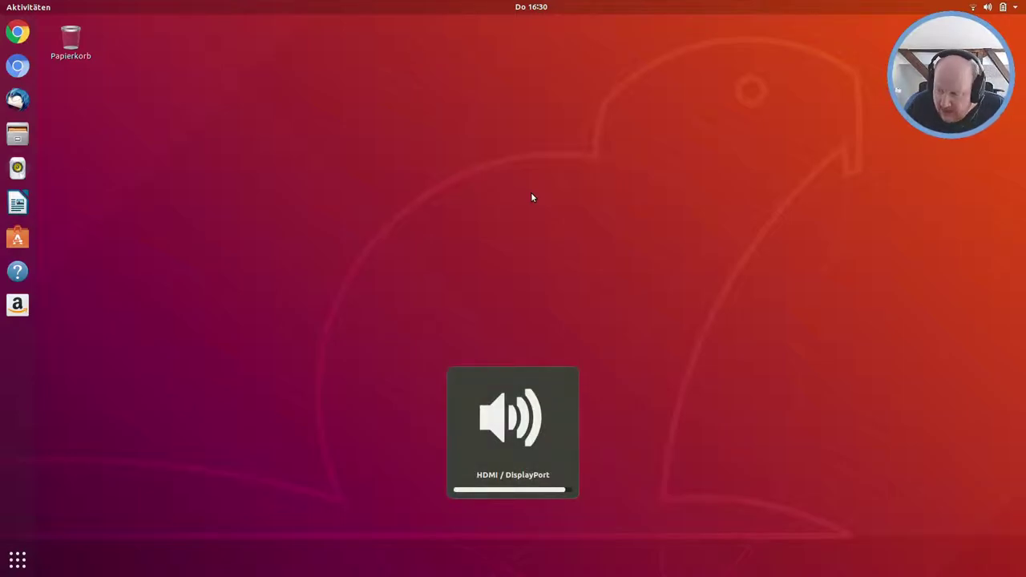
pyautogui.press('XF86AudioRaiseVolume')
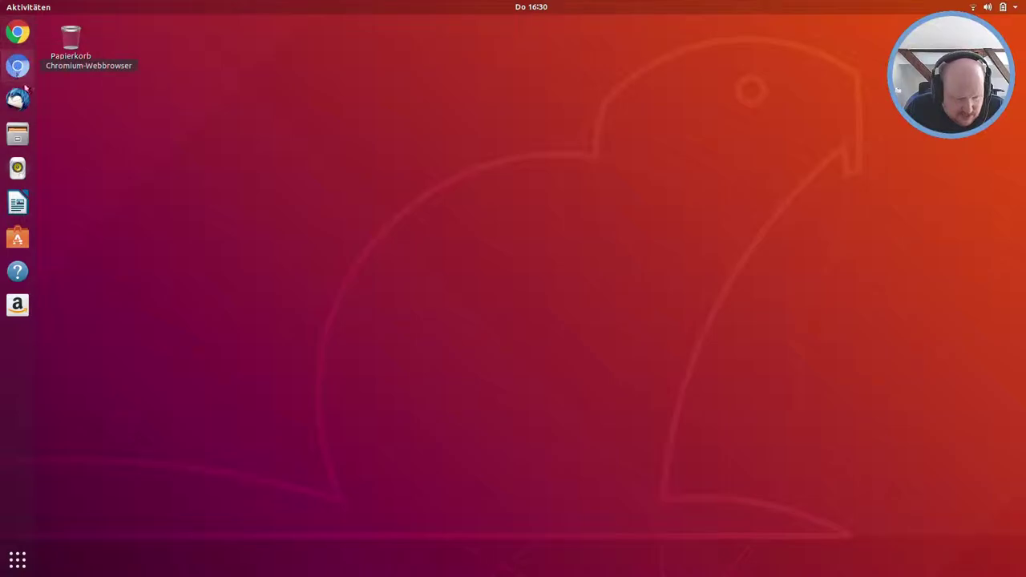
# Step: Open the file manager on the home folder and move its window to the middle of the desktop
pyautogui.click(24, 138)
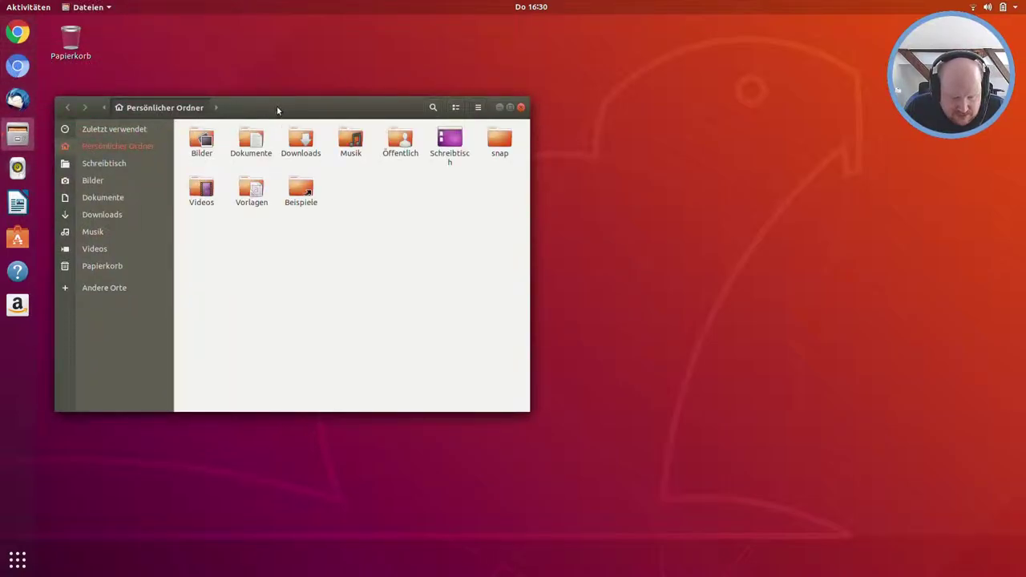
pyautogui.moveTo(285, 106); pyautogui.dragTo(528, 105)
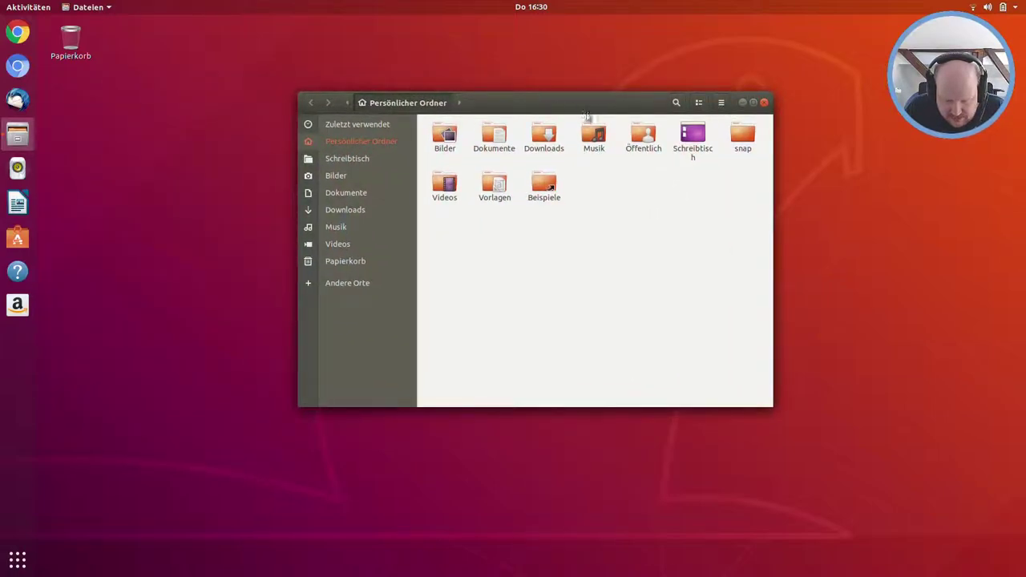
# Step: Enlarge the file manager's icons to 100% and reduce them again to 50%
pyautogui.click(720, 103)
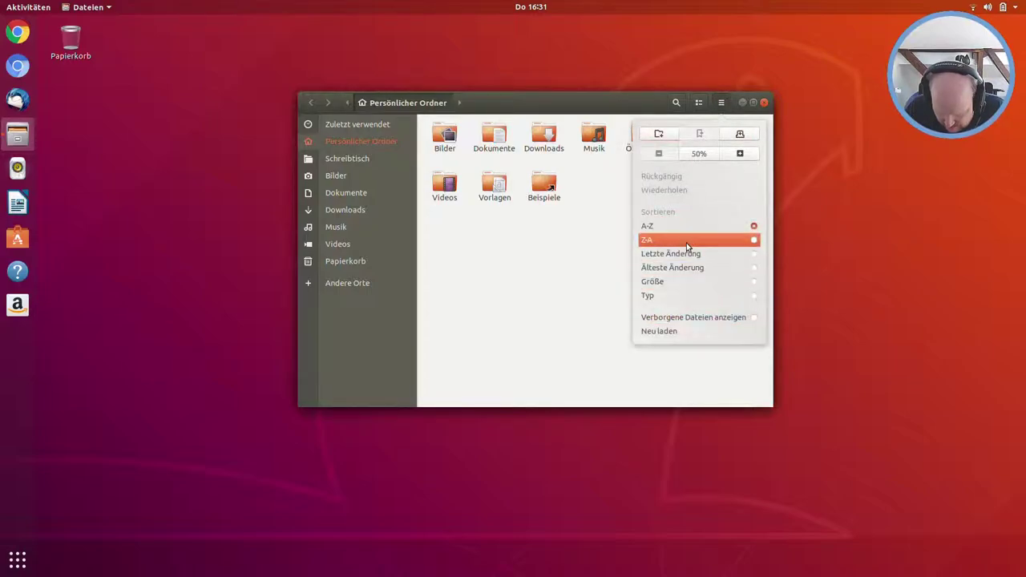
pyautogui.click(704, 155)
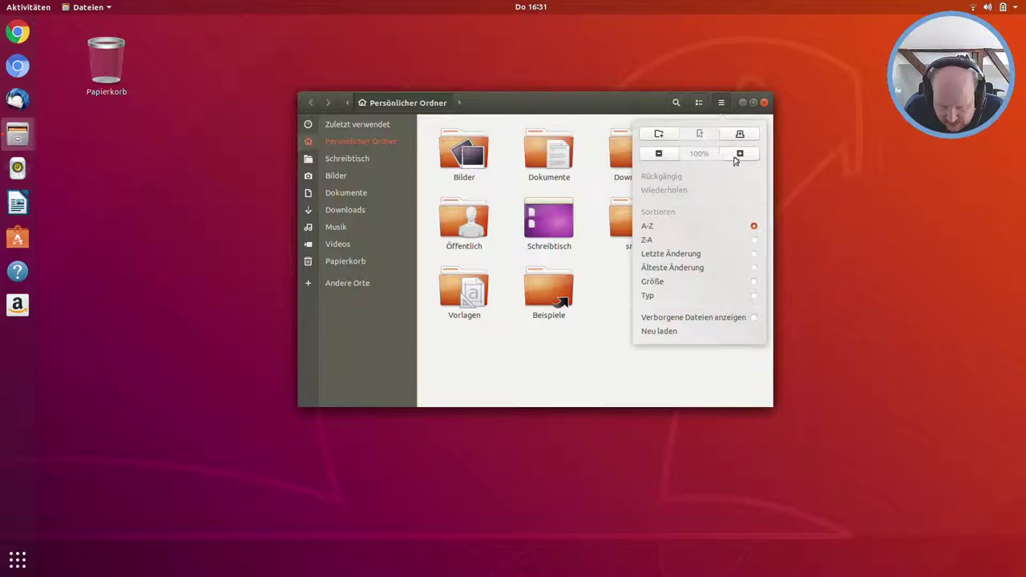
pyautogui.click(740, 153)
pyautogui.click(658, 153)
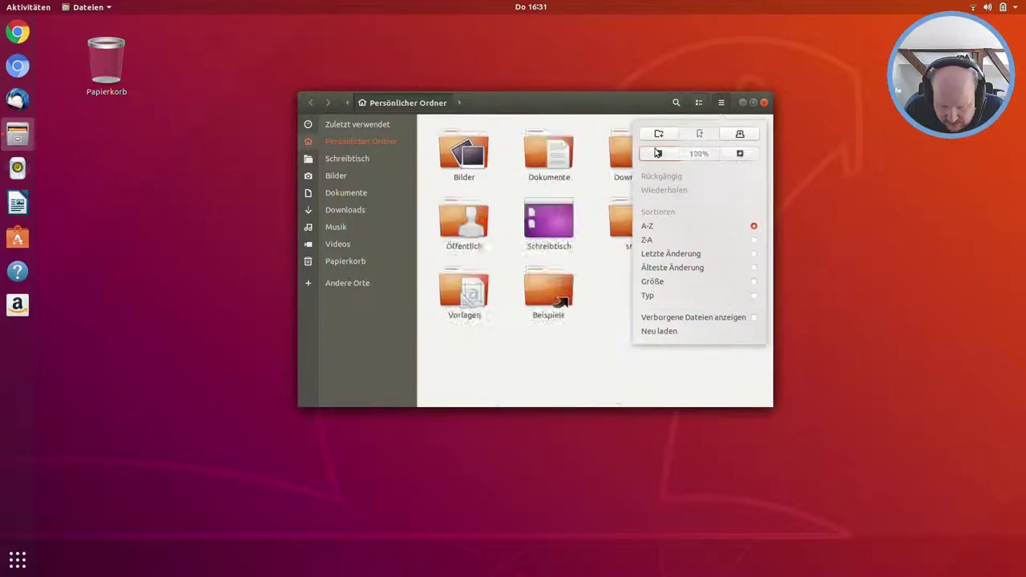
pyautogui.click(658, 153)
pyautogui.click(658, 153)
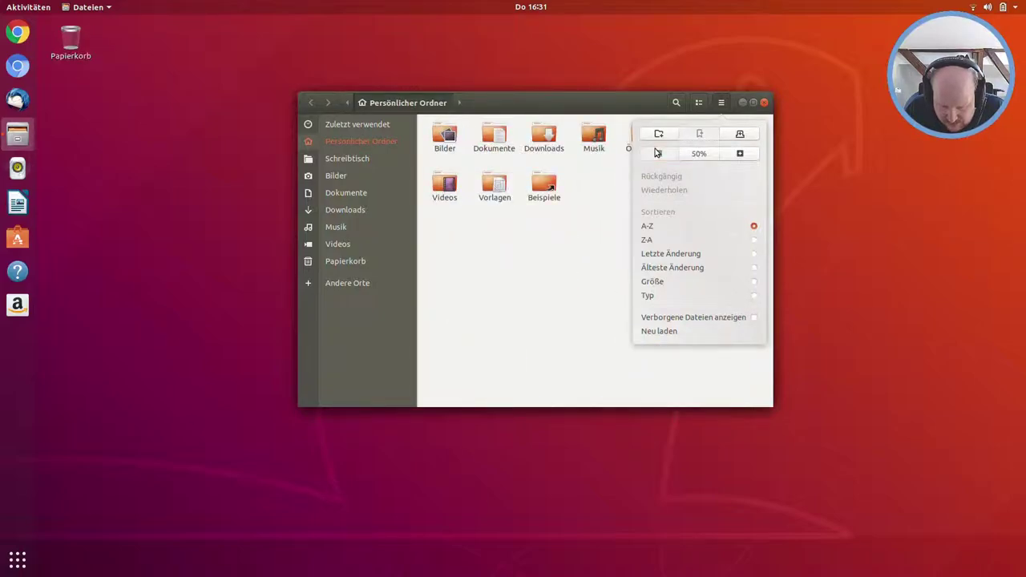
# Step: Open a second tab for the home folder and close it again
pyautogui.click(740, 136)
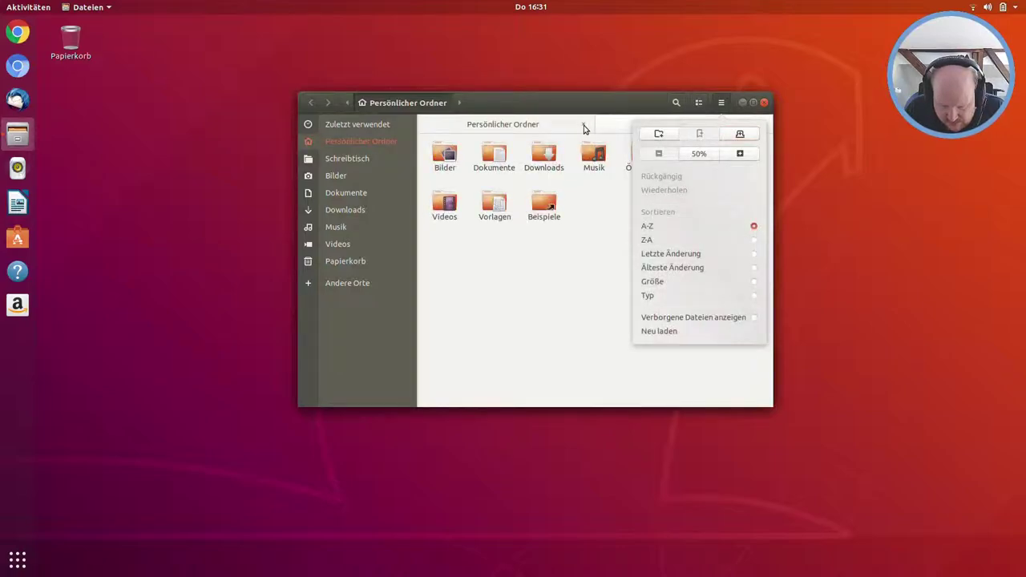
pyautogui.click(584, 125)
pyautogui.click(584, 125)
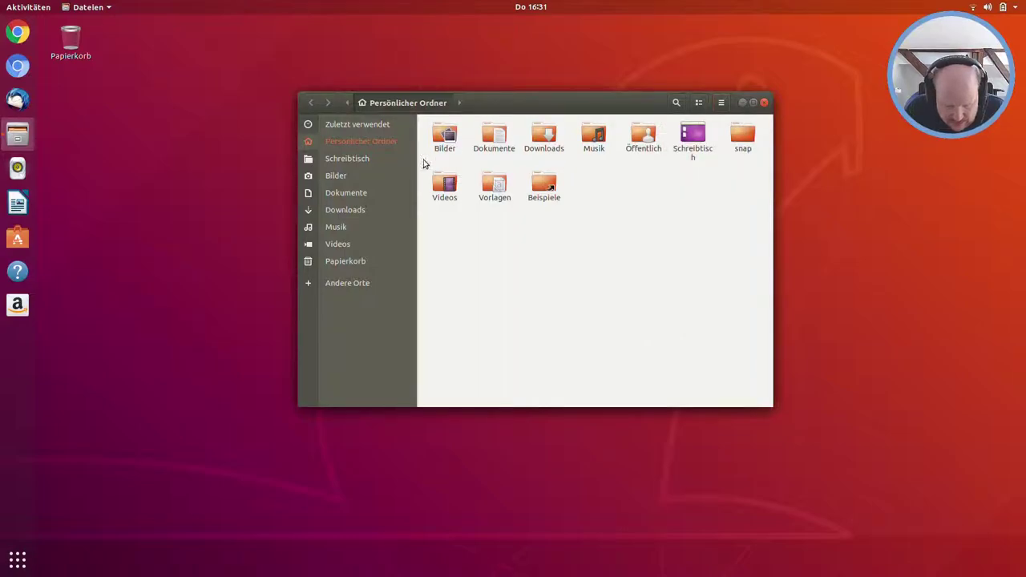
# Step: Look through the Schreibtisch, Bilder, Dokumente, Downloads and Musik folders, and select the .crdownload file in Downloads
pyautogui.click(354, 162)
pyautogui.click(343, 178)
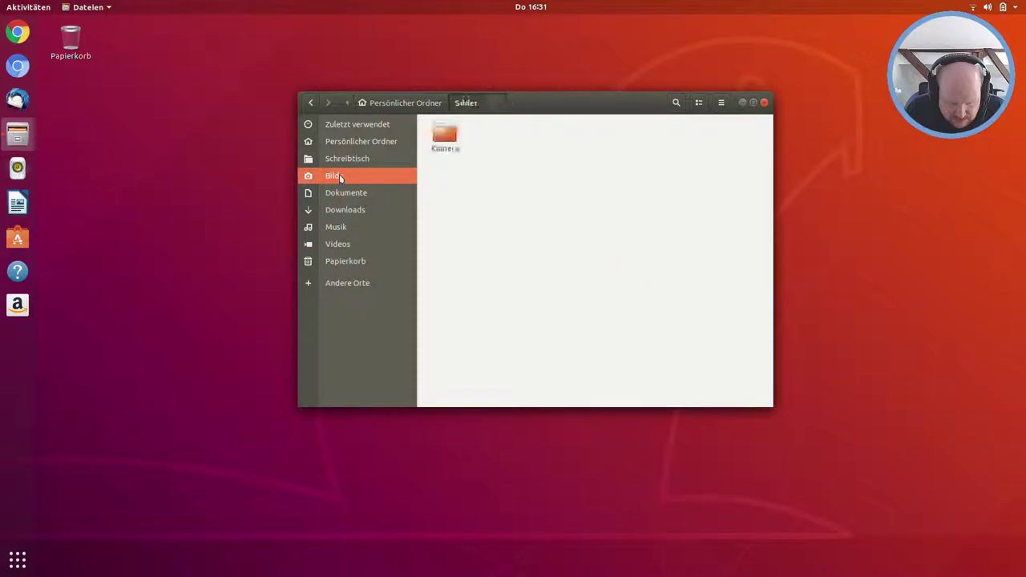
pyautogui.click(354, 196)
pyautogui.click(356, 211)
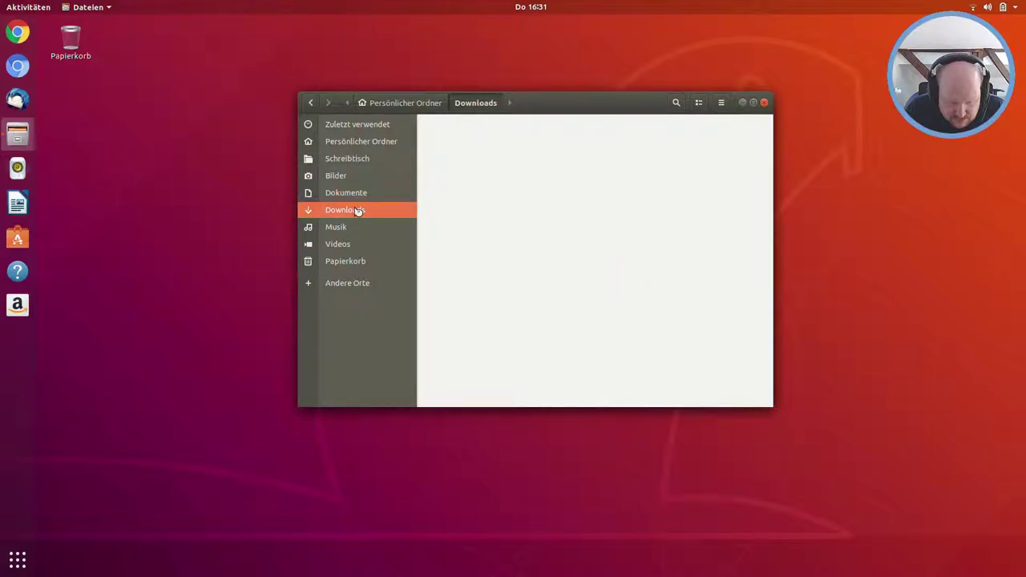
pyautogui.click(346, 227)
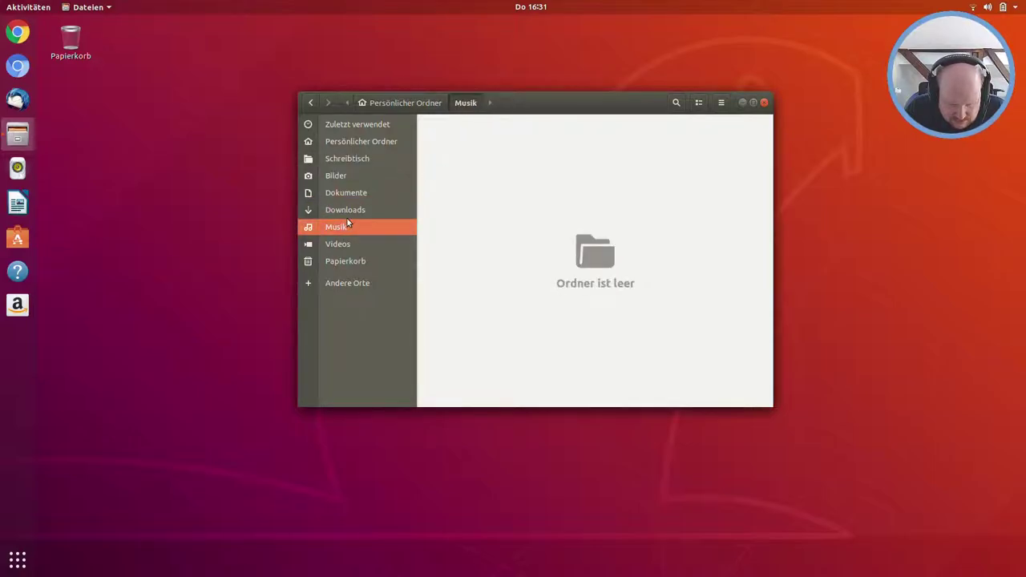
pyautogui.click(351, 213)
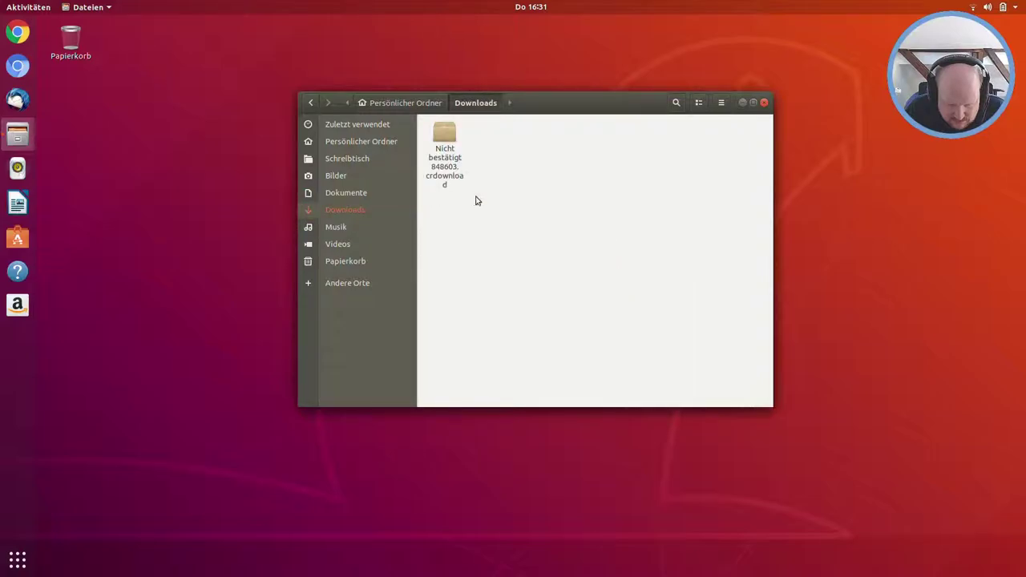
pyautogui.click(445, 156)
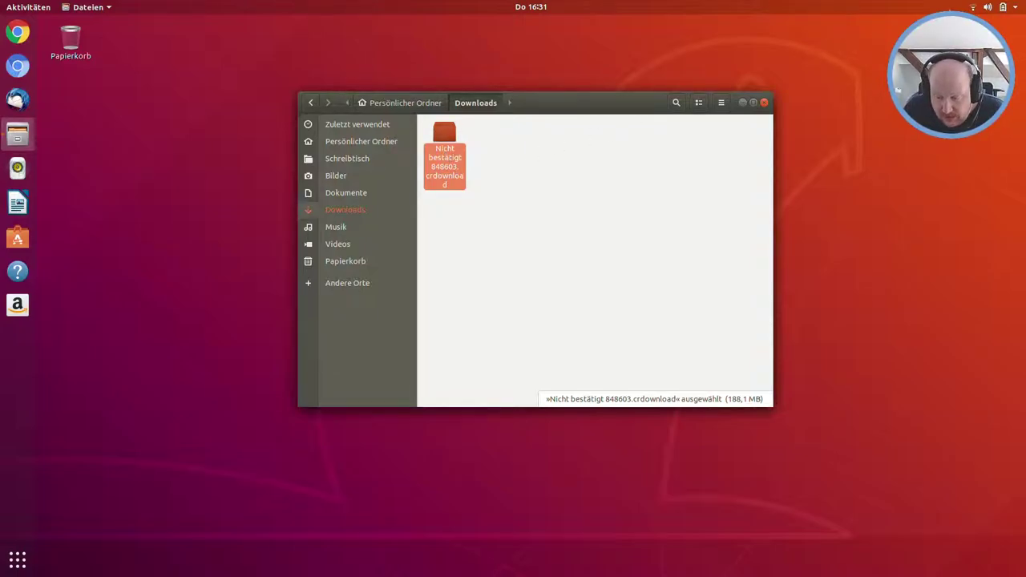
# Step: View the system status menu, and move the selected .crdownload file from Downloads to the trash, closing the file manager
pyautogui.click(974, 8)
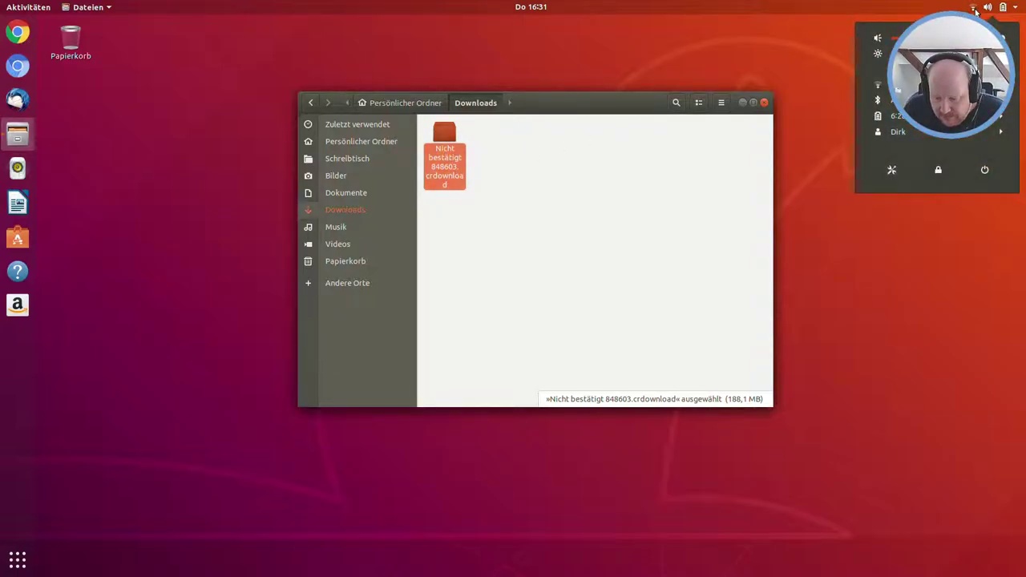
pyautogui.click(930, 212)
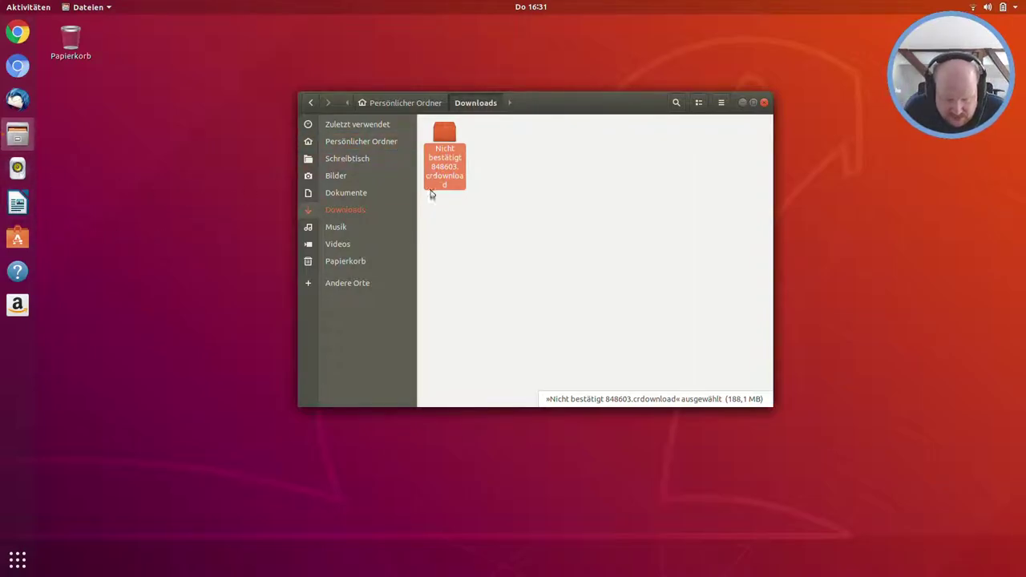
pyautogui.press('Delete')
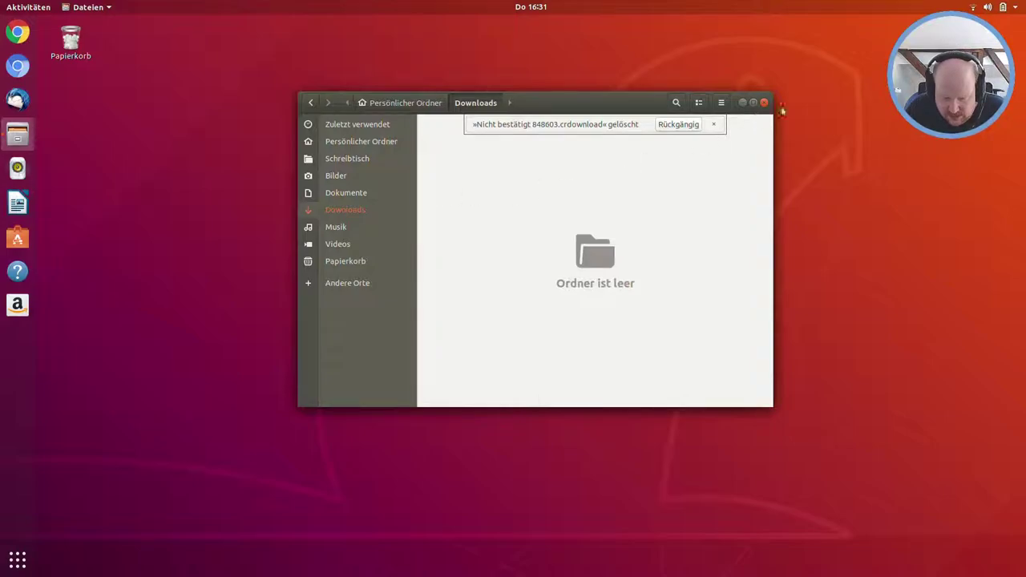
pyautogui.click(763, 103)
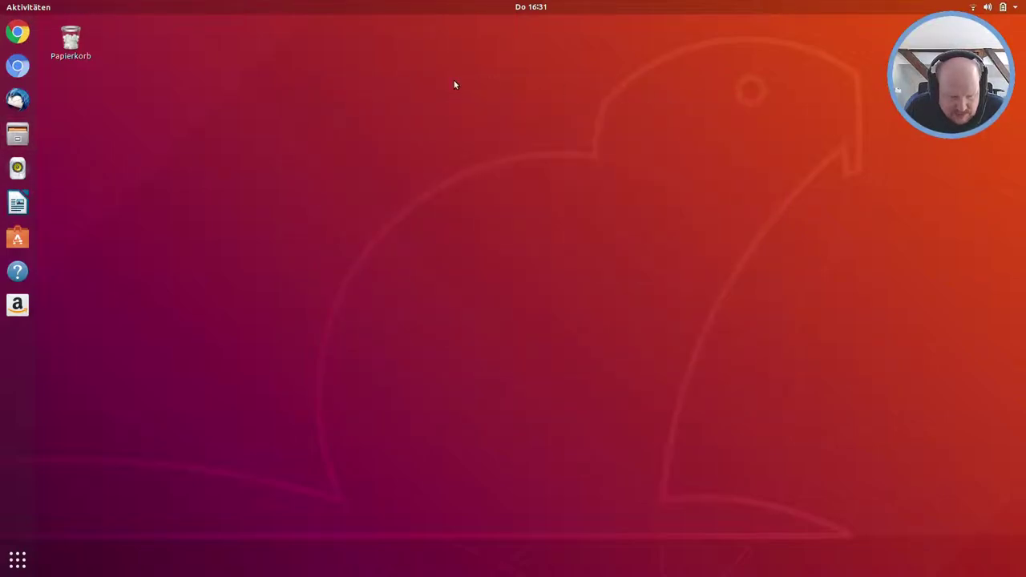
# Step: Open the Papierkorb on the desktop, empty it permanently and close its window
pyautogui.click(69, 35)
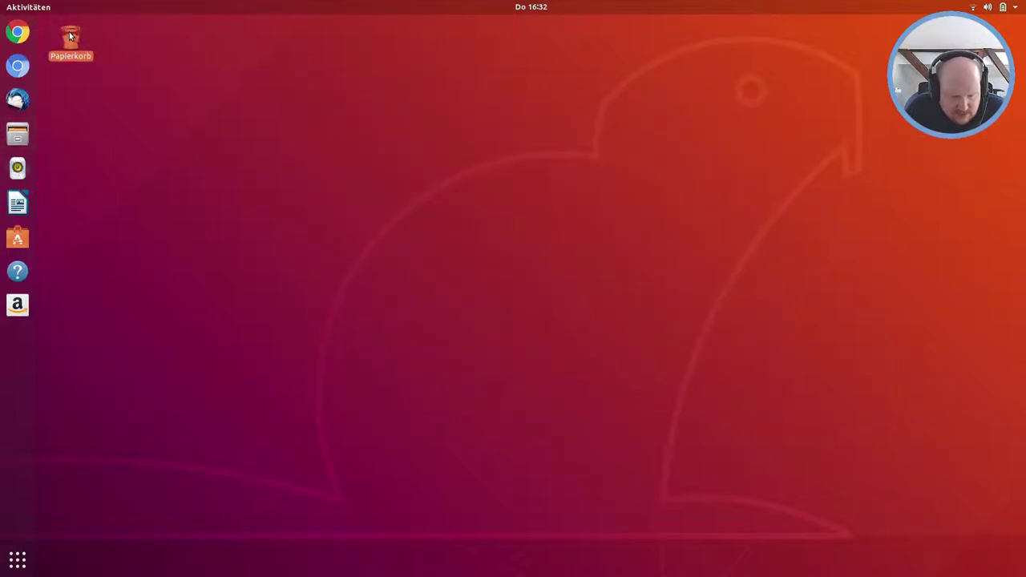
pyautogui.doubleClick(69, 35)
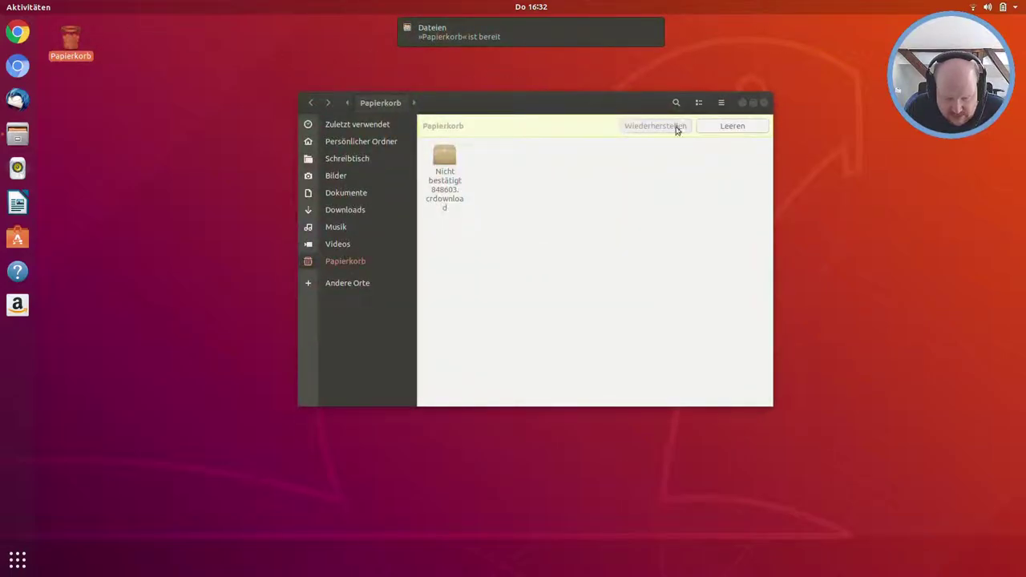
pyautogui.click(721, 126)
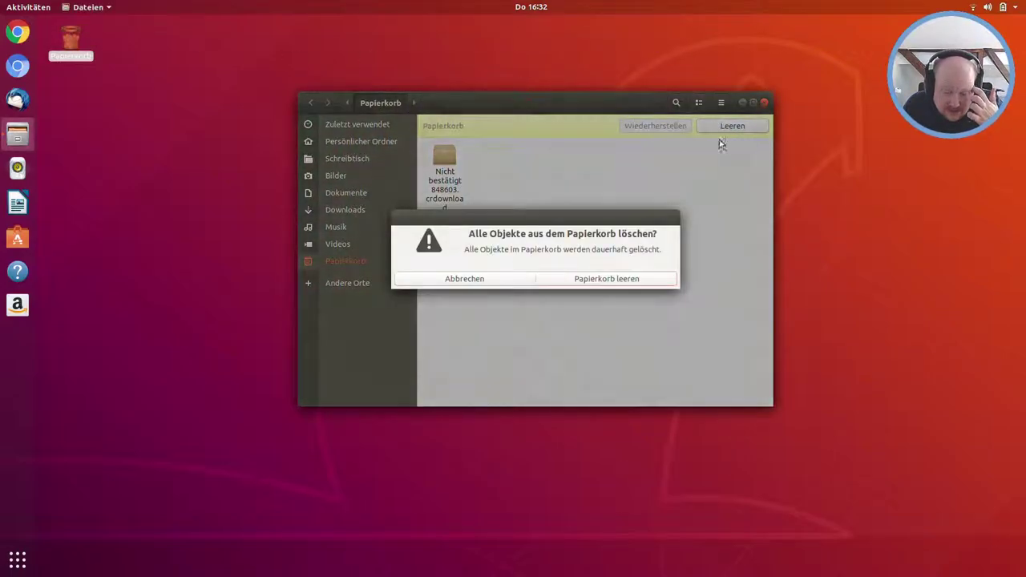
pyautogui.click(633, 279)
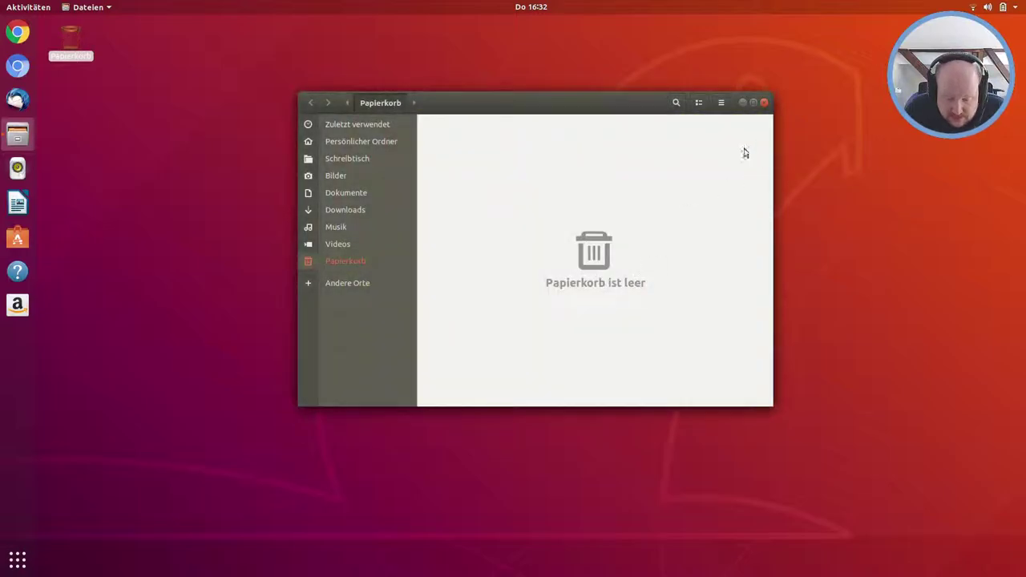
pyautogui.click(764, 102)
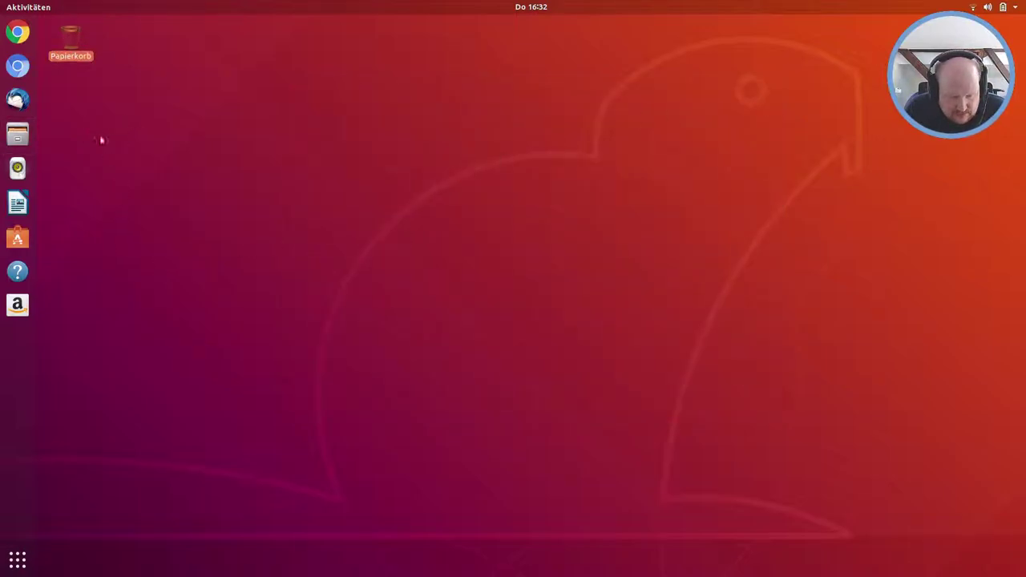
# Step: Open Rhythmbox, expand its Onlinequellen, and look at the Libre.fm and Radio sources
pyautogui.click(16, 183)
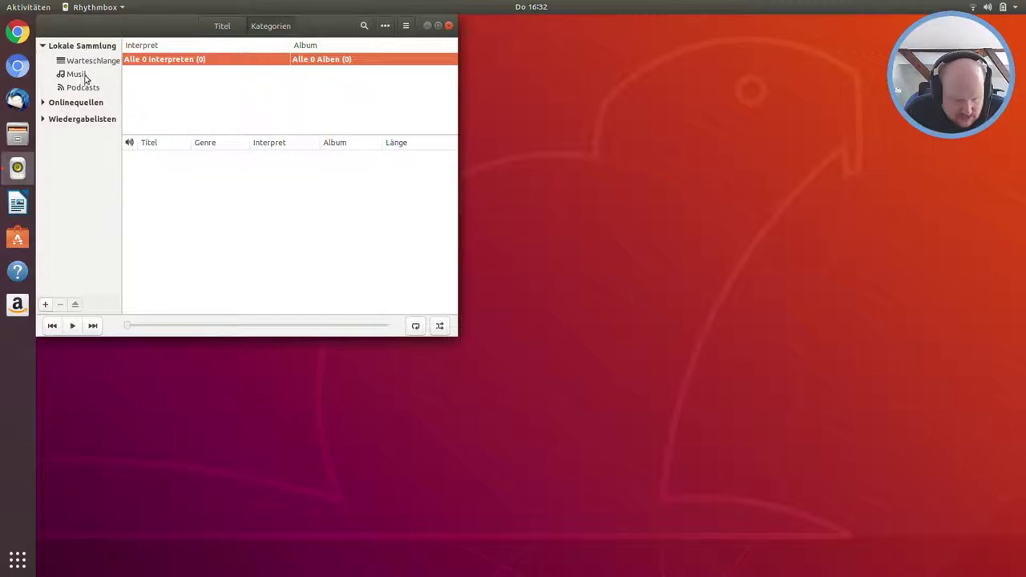
pyautogui.click(43, 103)
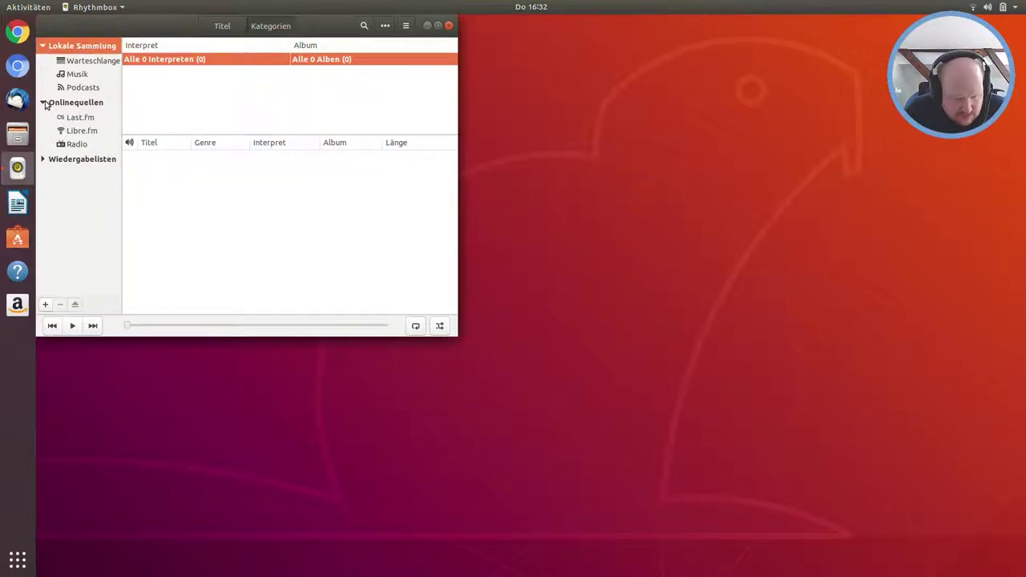
pyautogui.click(83, 133)
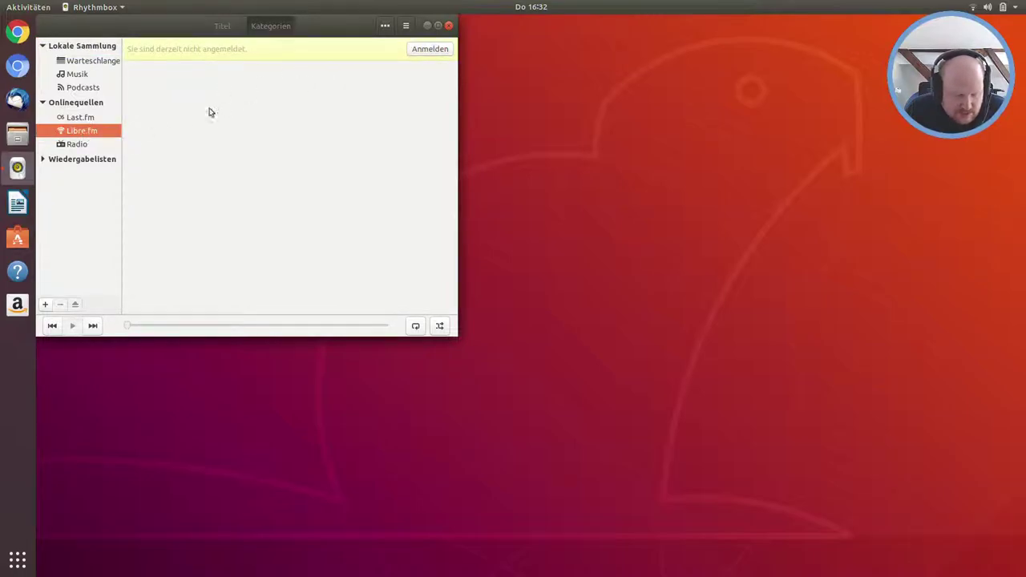
pyautogui.click(75, 145)
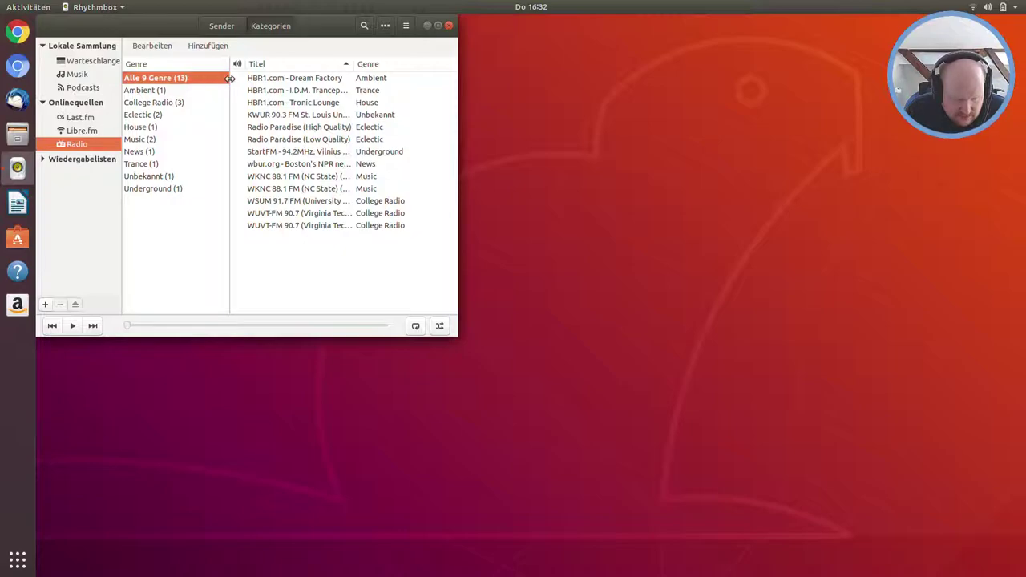
# Step: Filter the radio stations by Trance and by Underground, play the StartFM 94.2MHz station briefly, stop it and close Rhythmbox
pyautogui.click(146, 165)
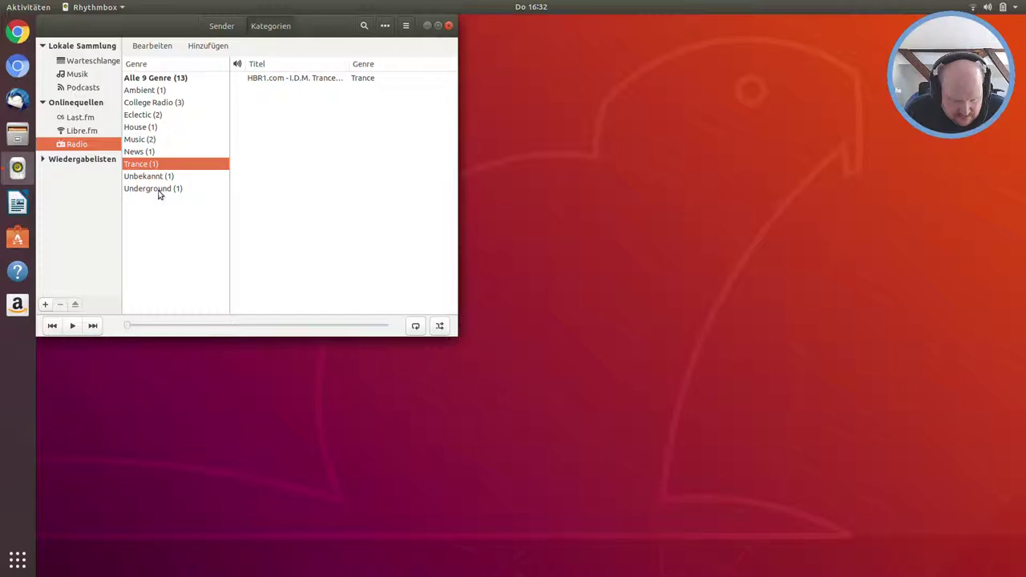
pyautogui.click(159, 190)
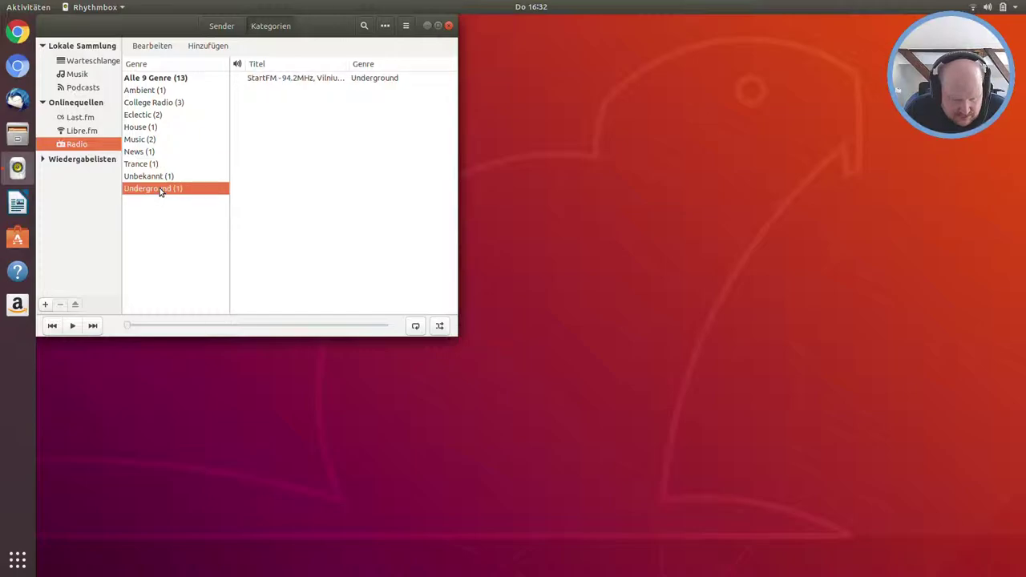
pyautogui.click(294, 83)
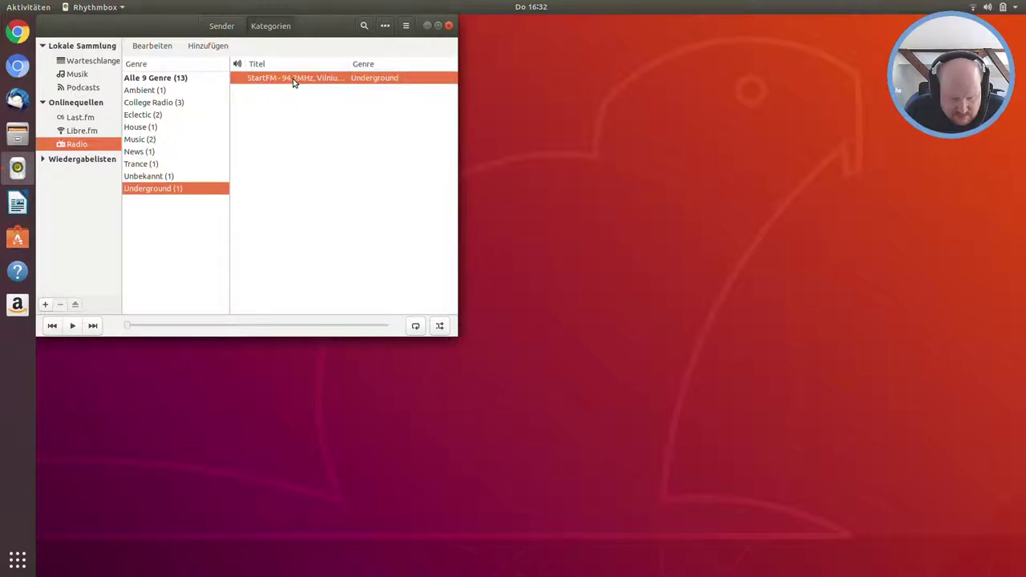
pyautogui.doubleClick(294, 82)
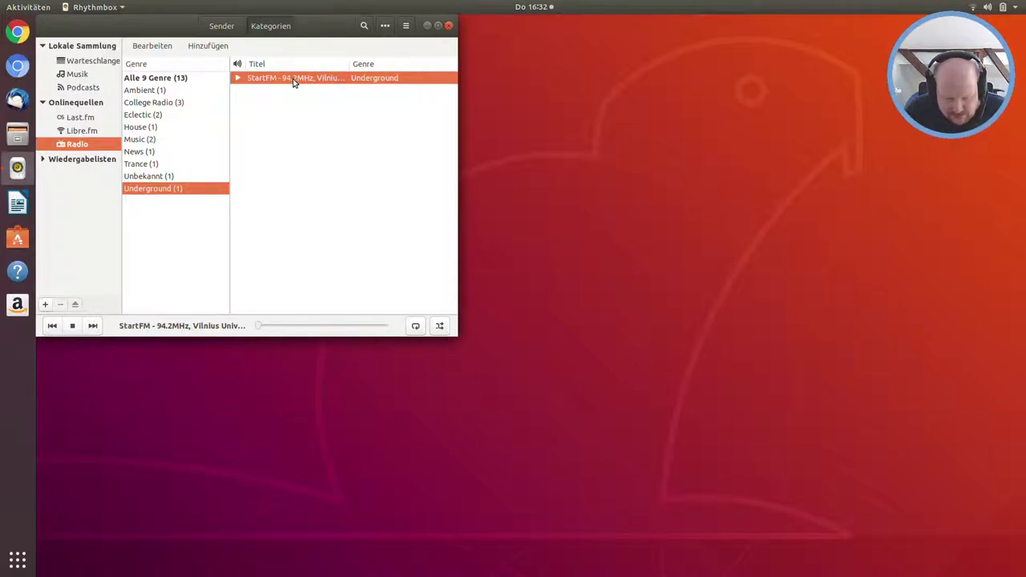
pyautogui.click(72, 326)
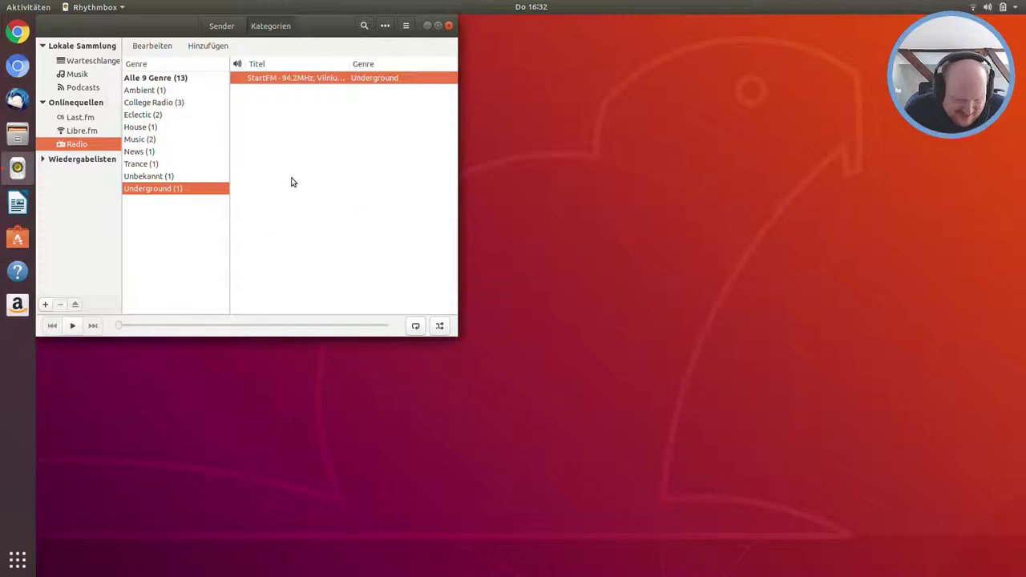
pyautogui.click(449, 26)
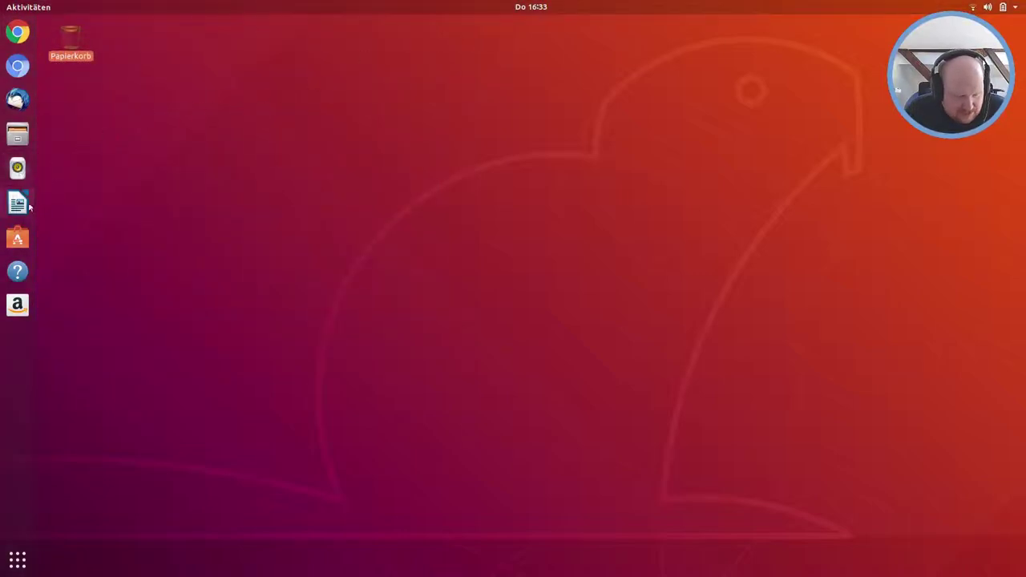
# Step: Open LibreOffice Writer and enter three lines of sample text: Kjshfjkshgfkjsdhgjkfd, ggj and njhgj
pyautogui.click(18, 205)
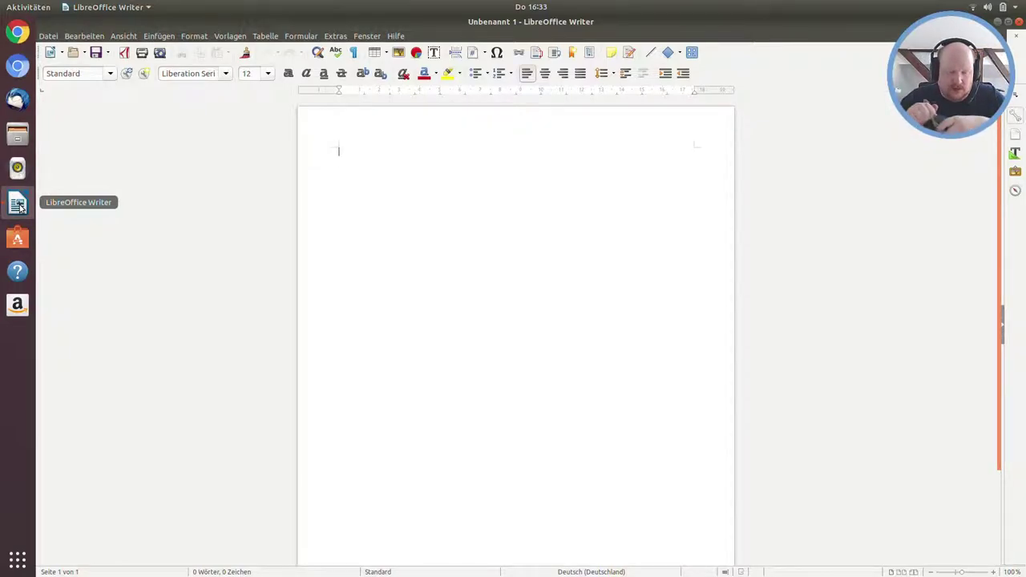
pyautogui.write('kjshfjkshgfkjsdhgjkfd')
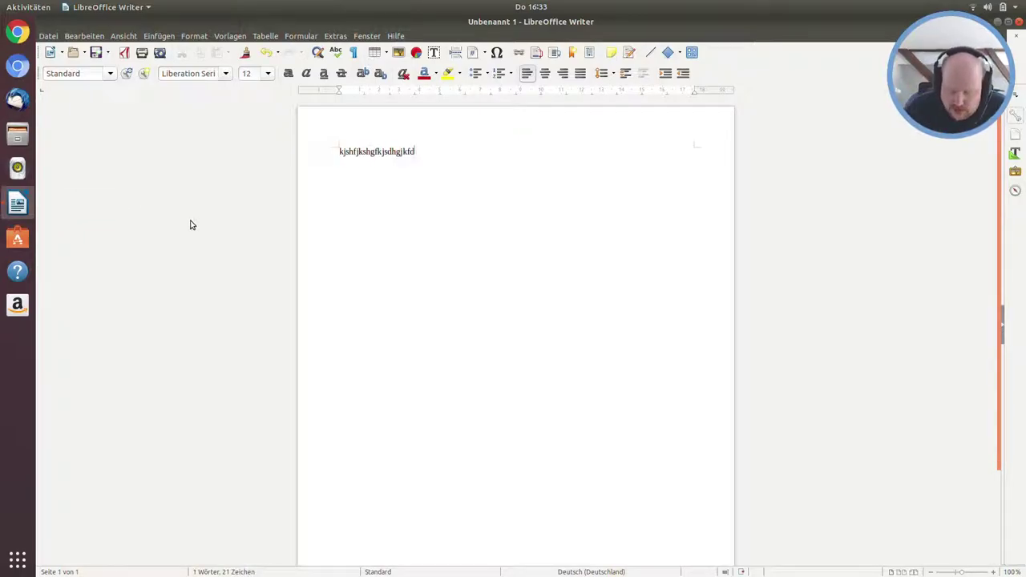
pyautogui.press('Return')
pyautogui.write('ggj')
pyautogui.press('Return')
pyautogui.write('njhgj')
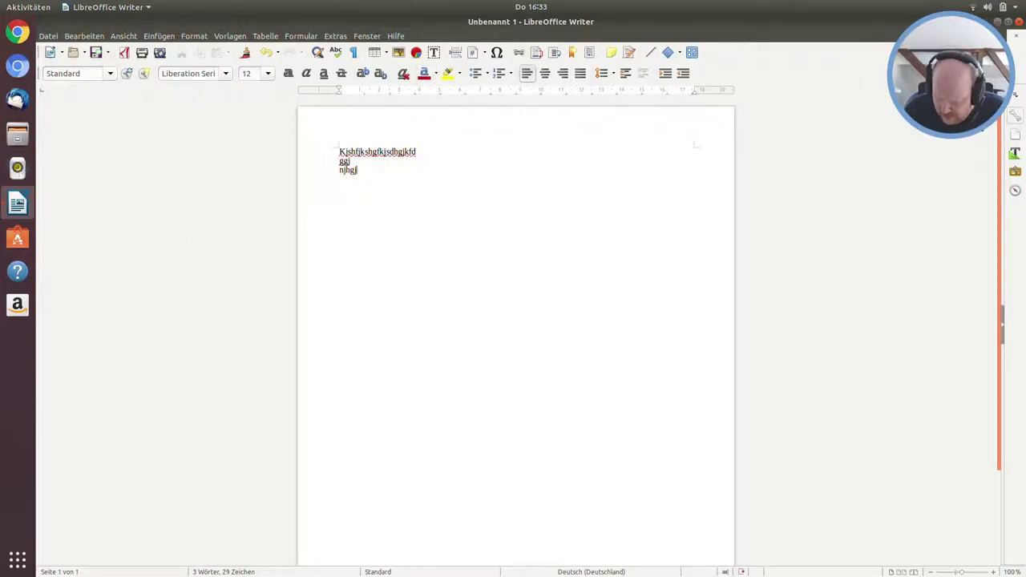
# Step: Hide and restore the Writer sidebar, and close the document without saving before quitting LibreOffice
pyautogui.click(1004, 334)
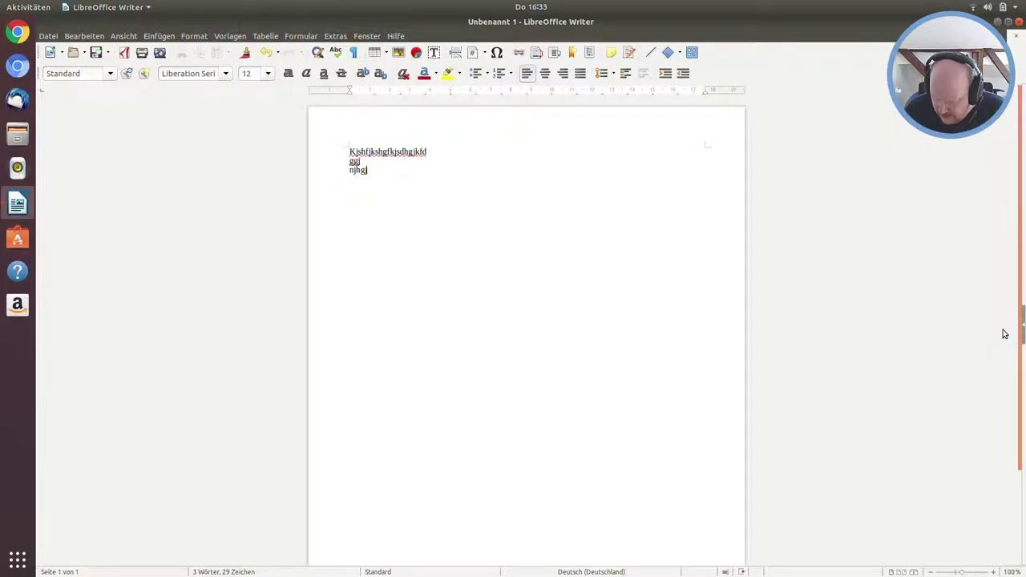
pyautogui.click(1023, 329)
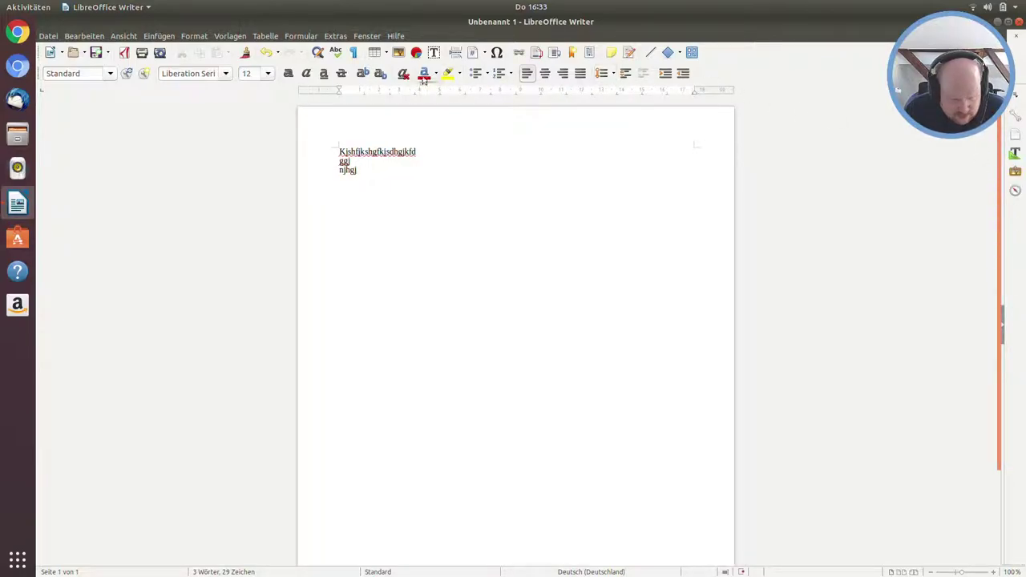
pyautogui.click(1018, 38)
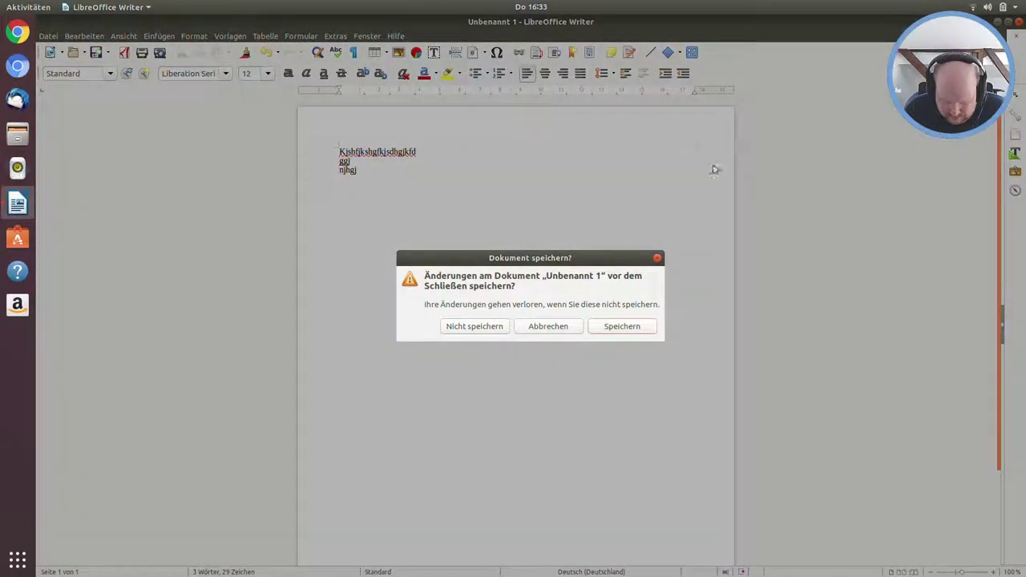
pyautogui.click(469, 327)
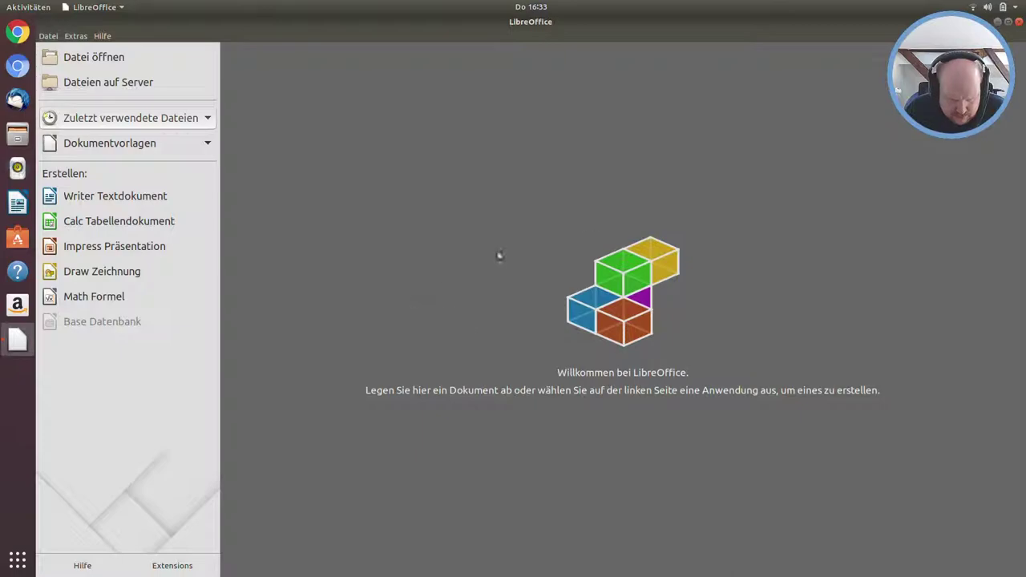
pyautogui.click(1018, 23)
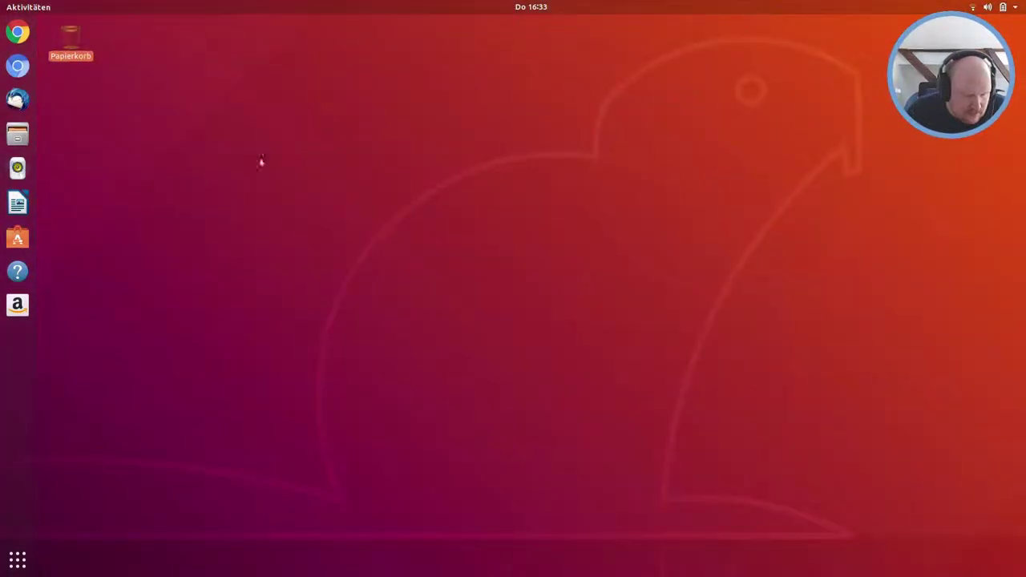
# Step: Look through the Erweiterungen category, the installed applications and the available updates in Ubuntu-Software, and close it
pyautogui.click(18, 238)
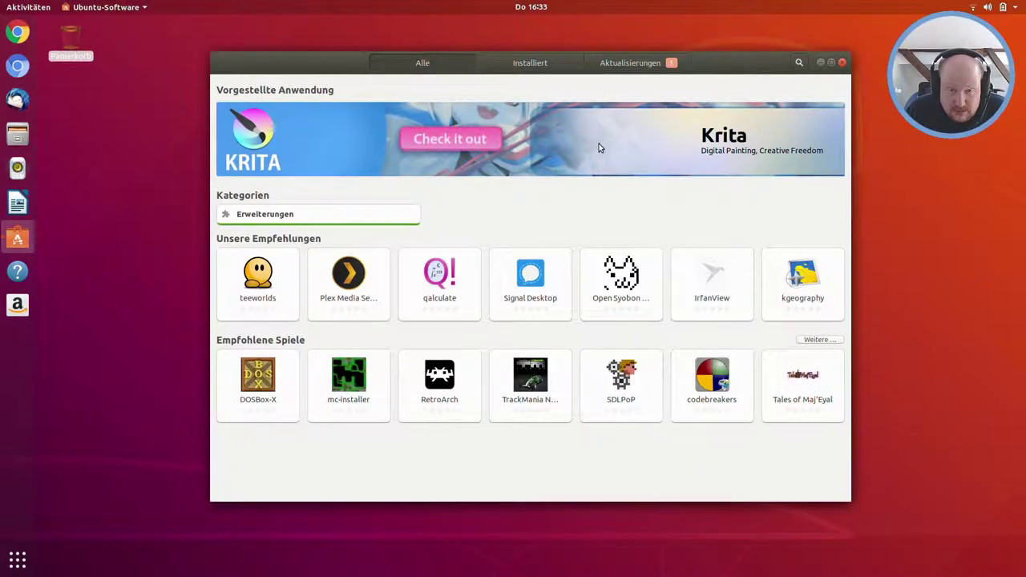
pyautogui.click(280, 218)
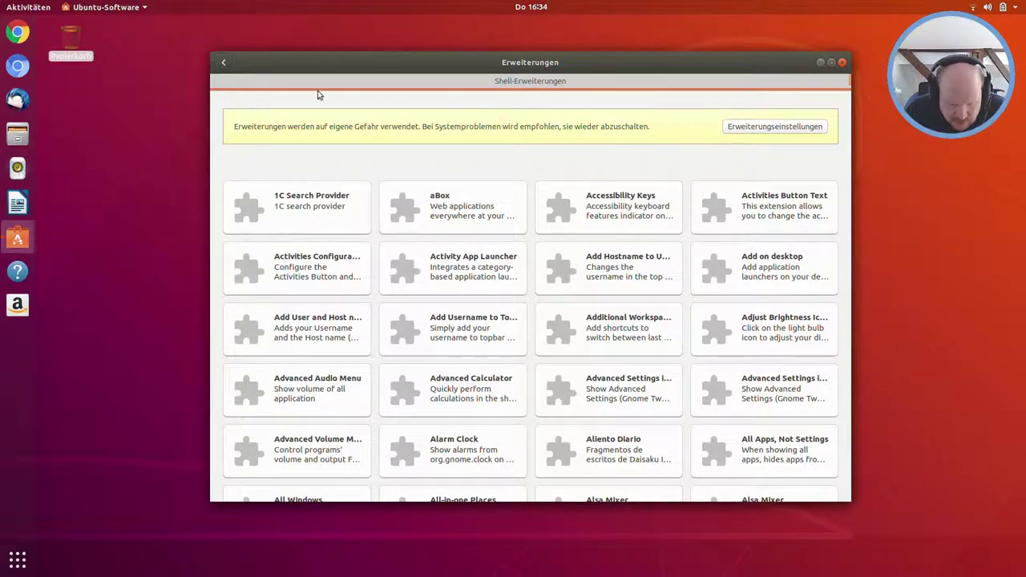
pyautogui.click(223, 61)
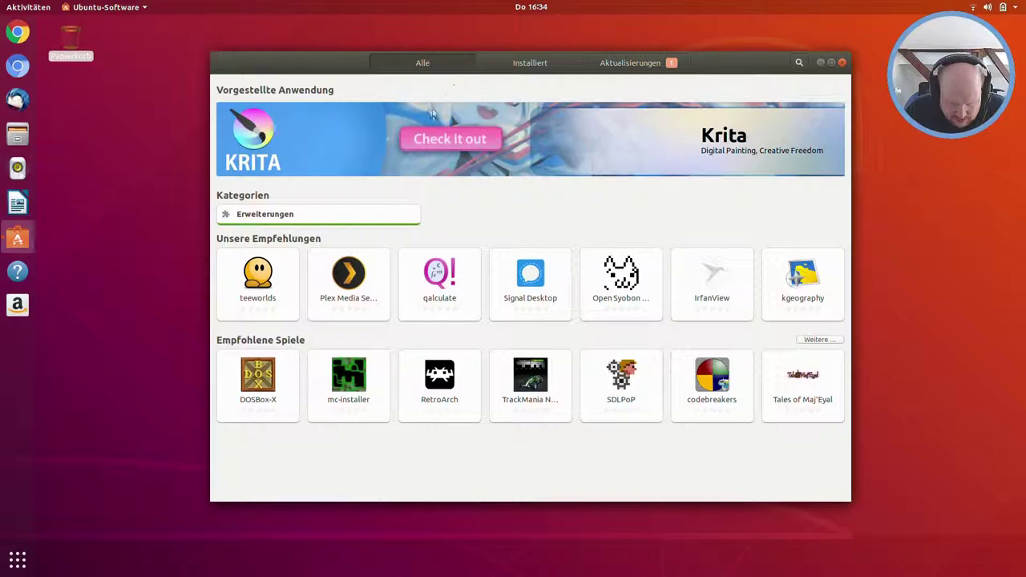
pyautogui.click(530, 62)
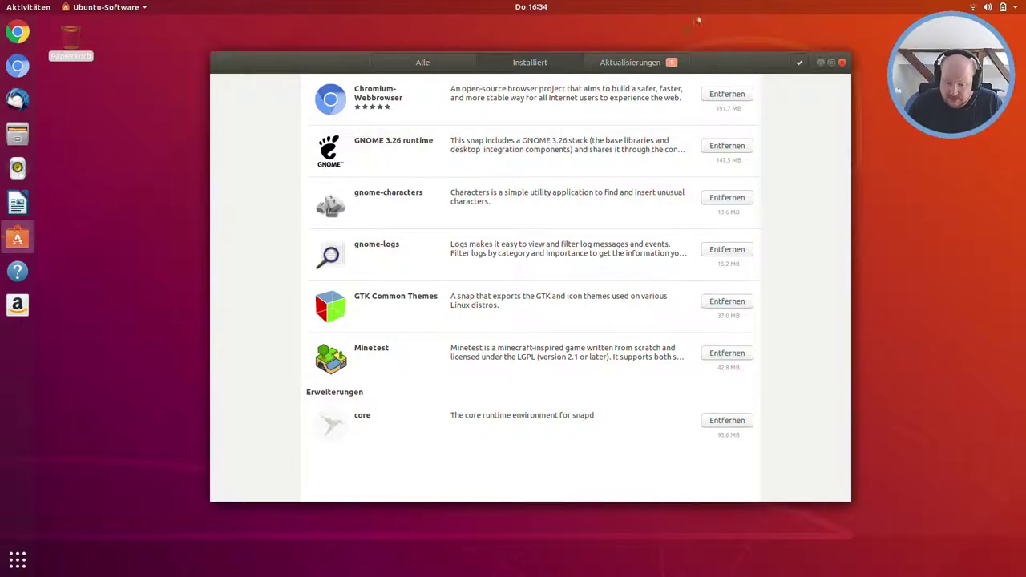
pyautogui.click(628, 69)
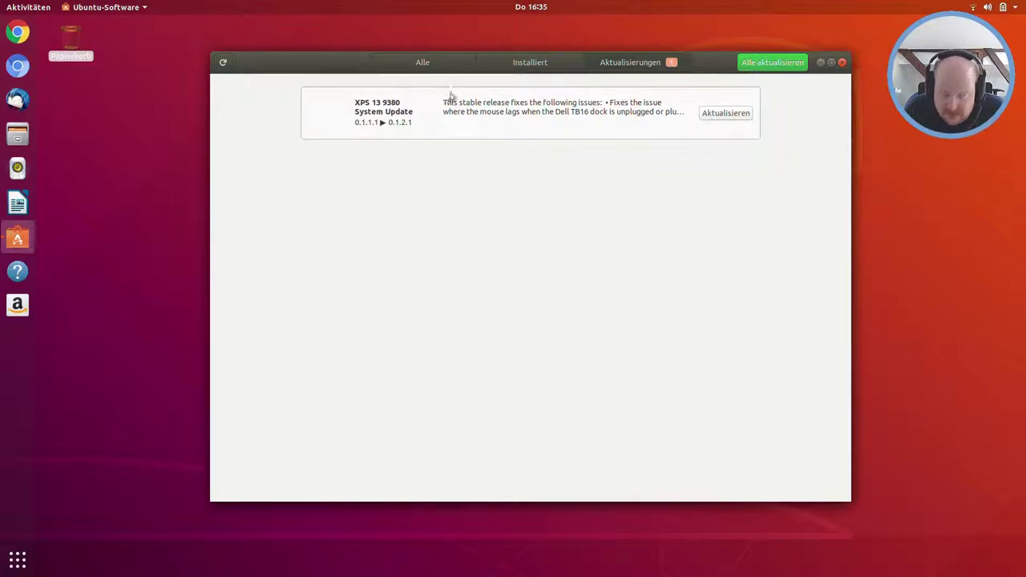
pyautogui.click(842, 64)
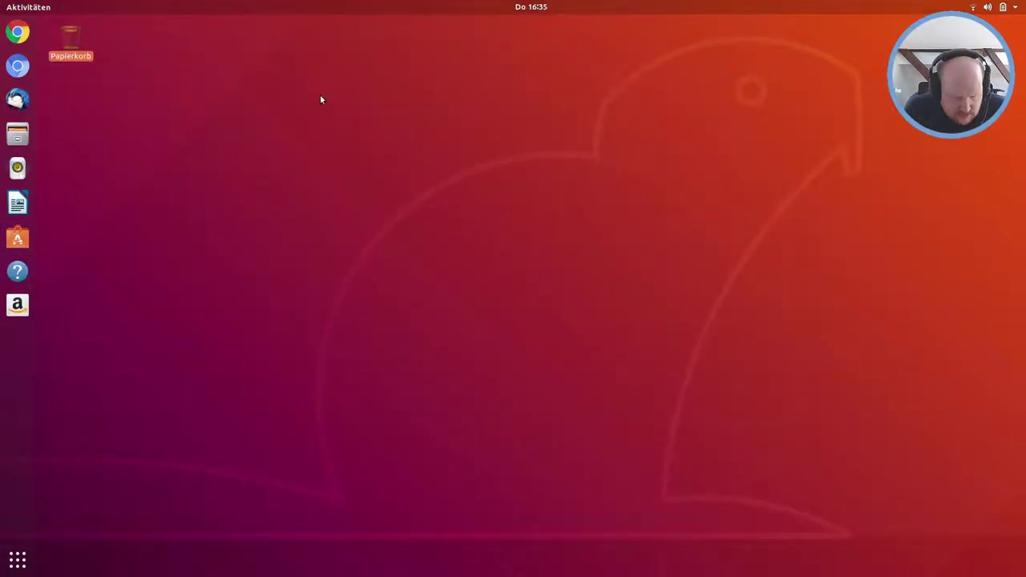
# Step: Open the Ubuntu Desktop Leitfaden help and move its window toward the middle of the desktop
pyautogui.click(17, 274)
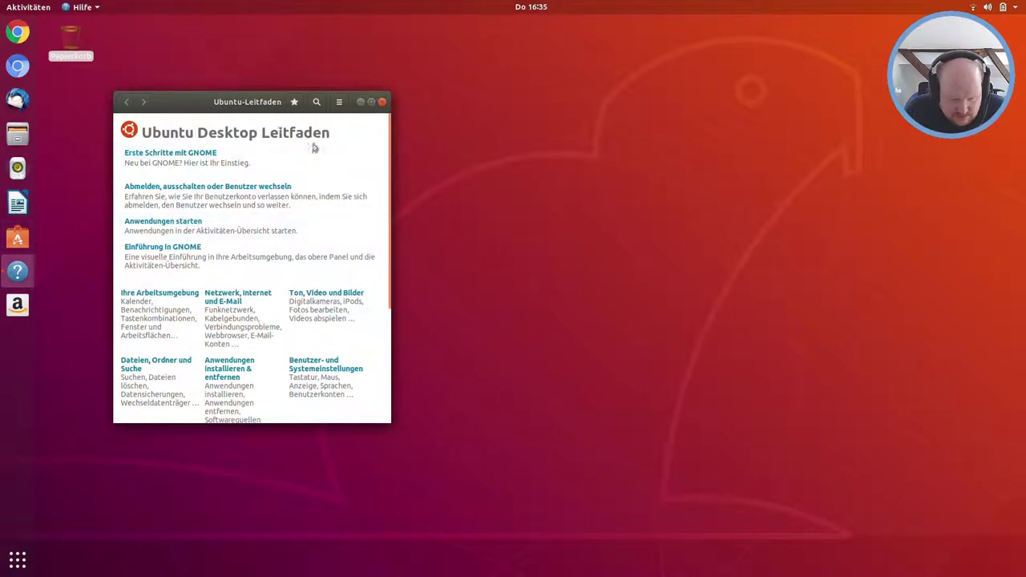
pyautogui.moveTo(234, 104); pyautogui.dragTo(434, 74)
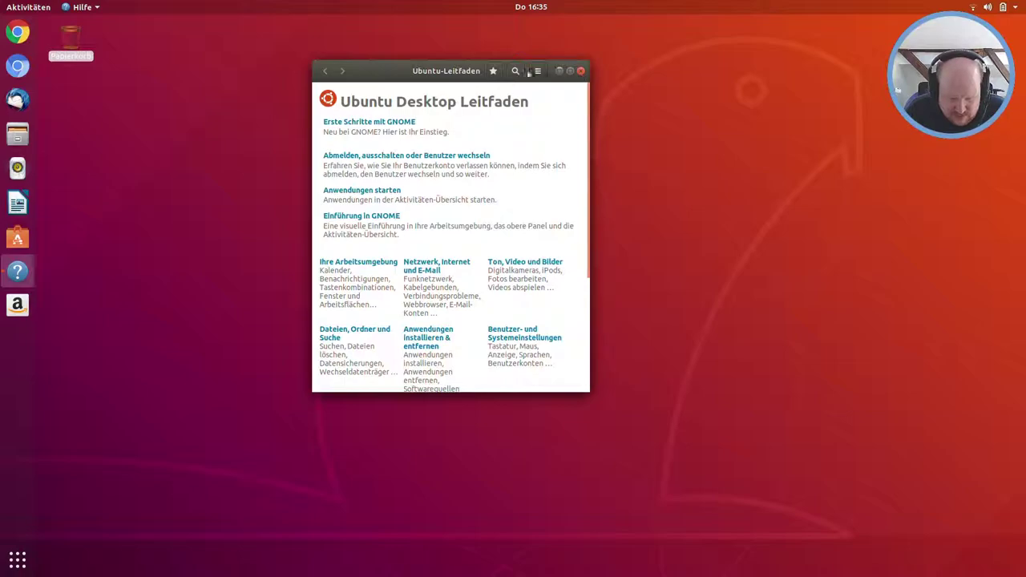
# Step: Close the help guide, search the applications for termi, and open the Terminal in a maximized window
pyautogui.click(581, 72)
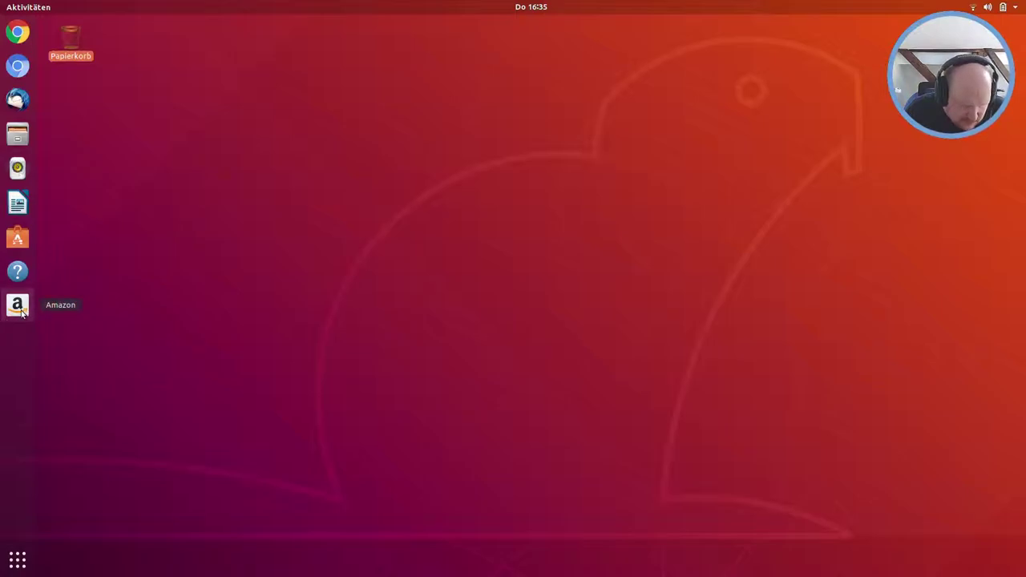
pyautogui.click(17, 561)
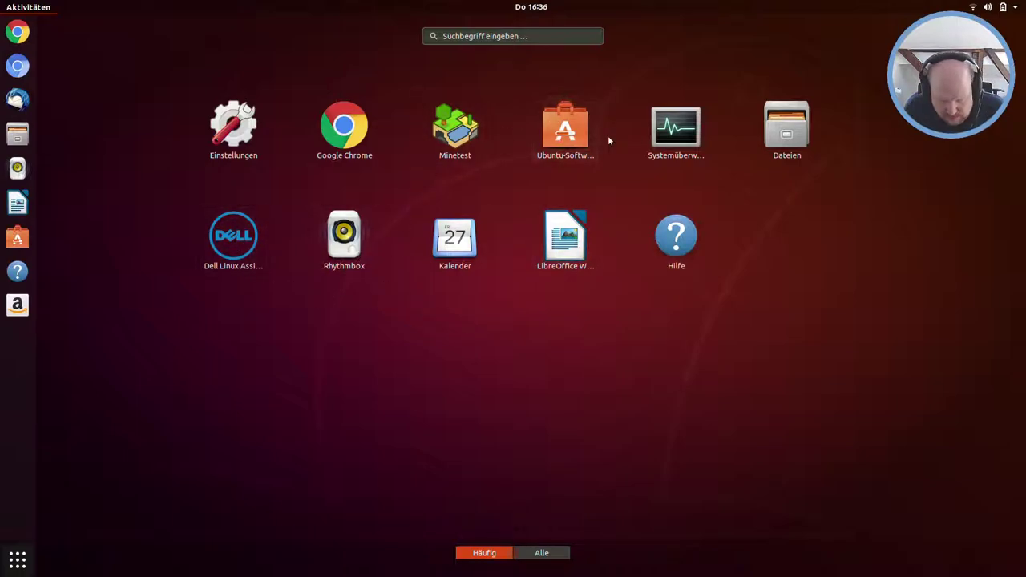
pyautogui.click(520, 33)
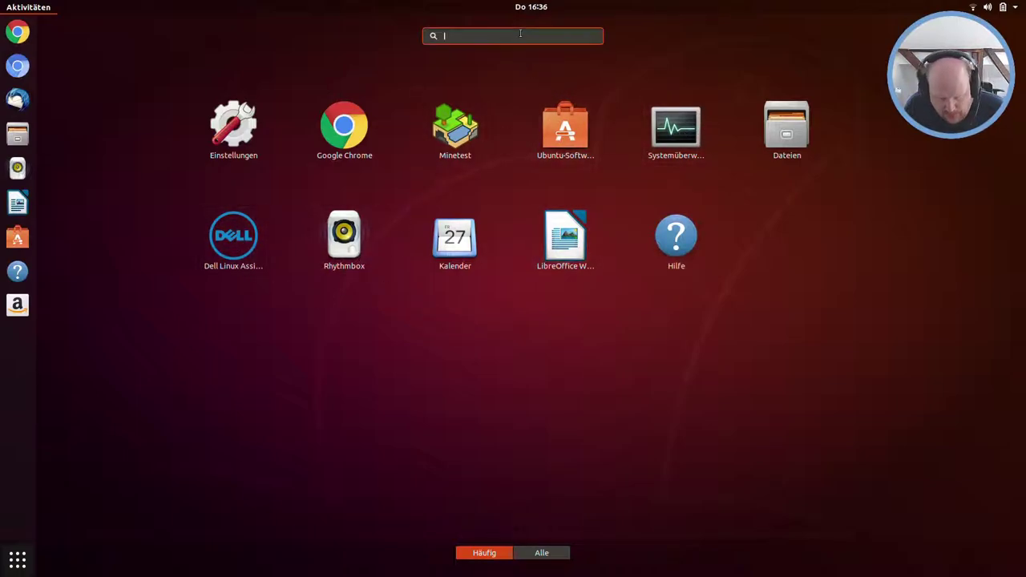
pyautogui.write('termi')
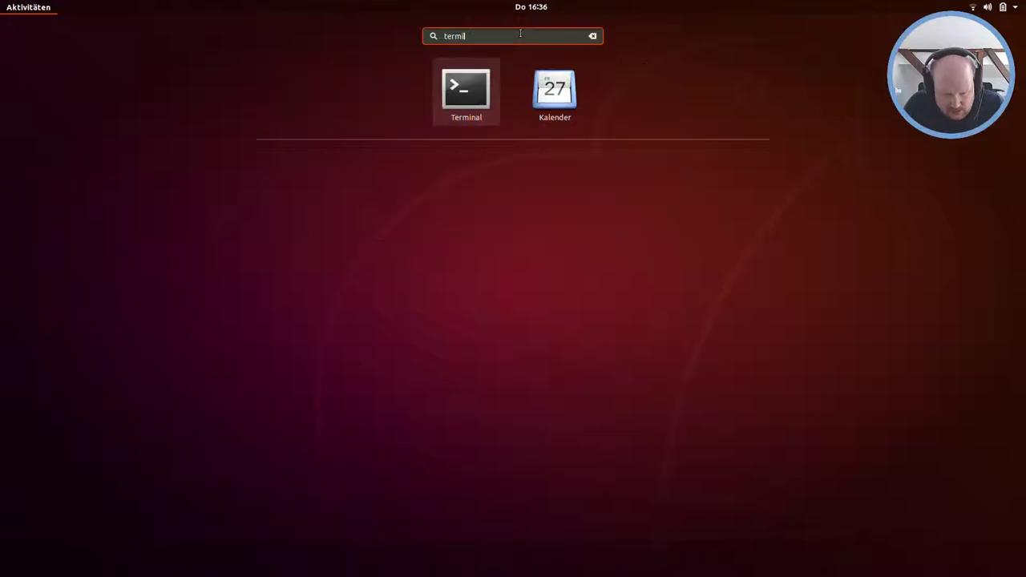
pyautogui.click(493, 76)
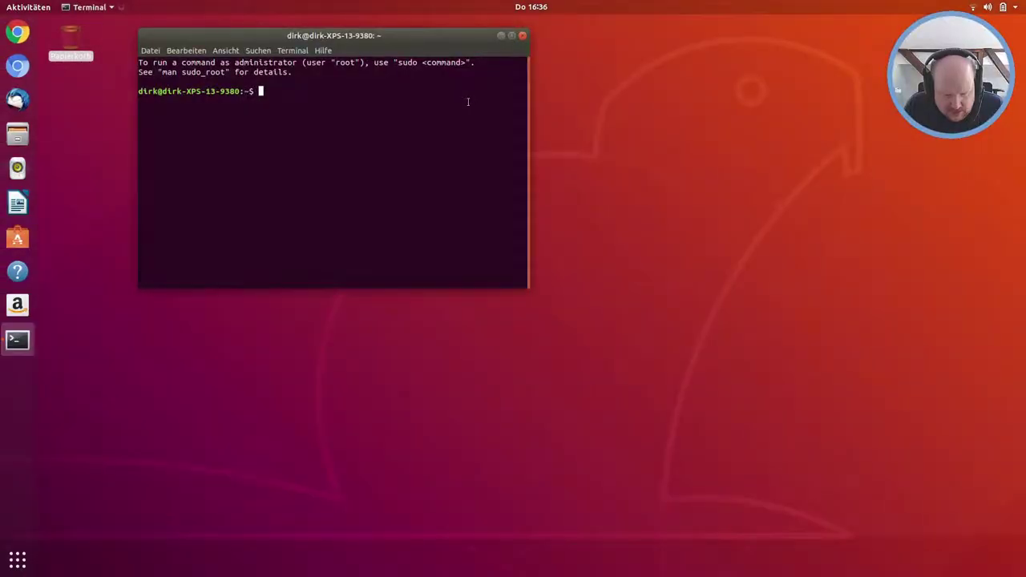
pyautogui.doubleClick(445, 40)
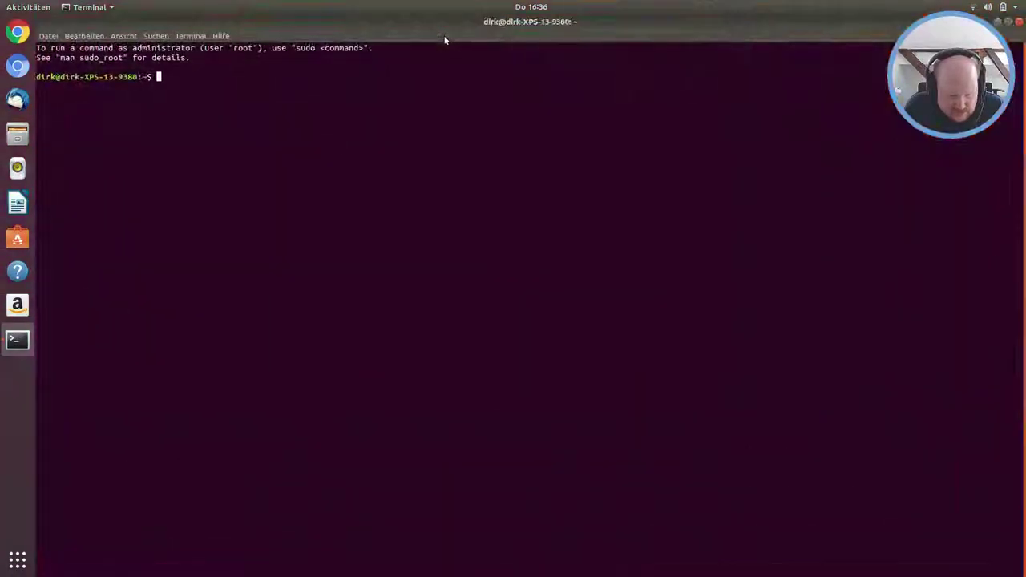
# Step: List the PCI devices with lspci, highlight the network controller line, and clear the highlight
pyautogui.write('lspci')
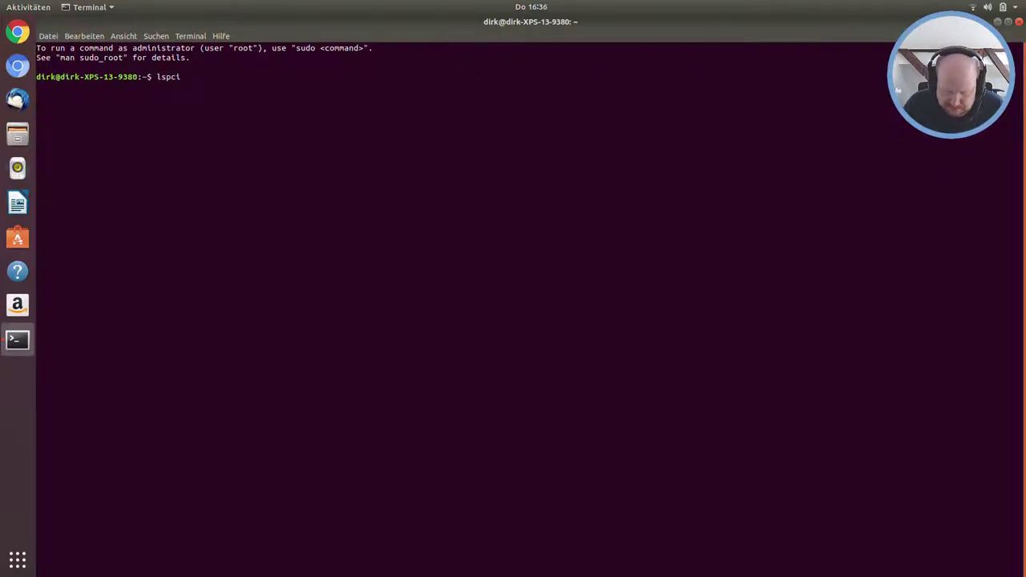
pyautogui.press('Return')
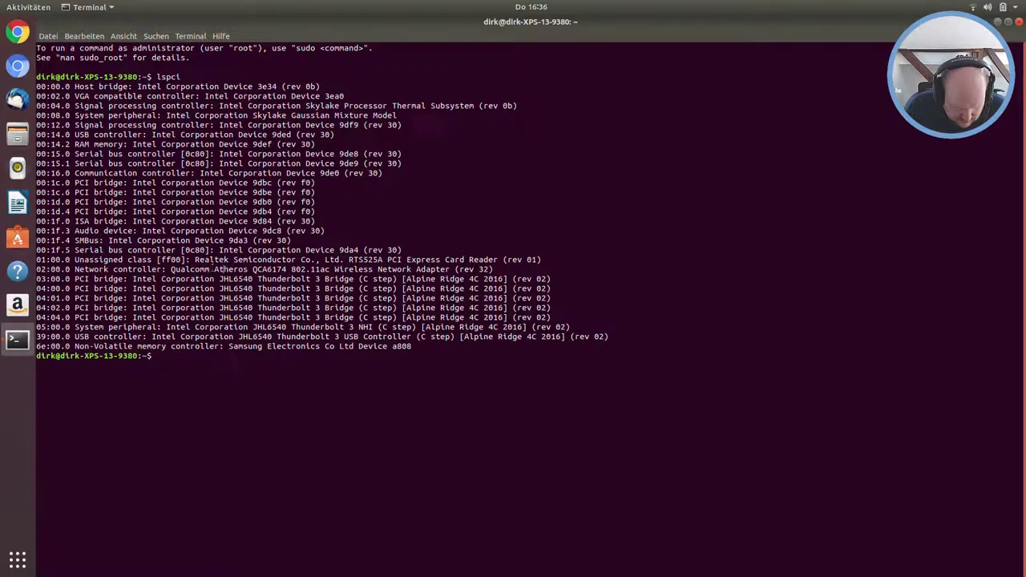
pyautogui.tripleClick(225, 269)
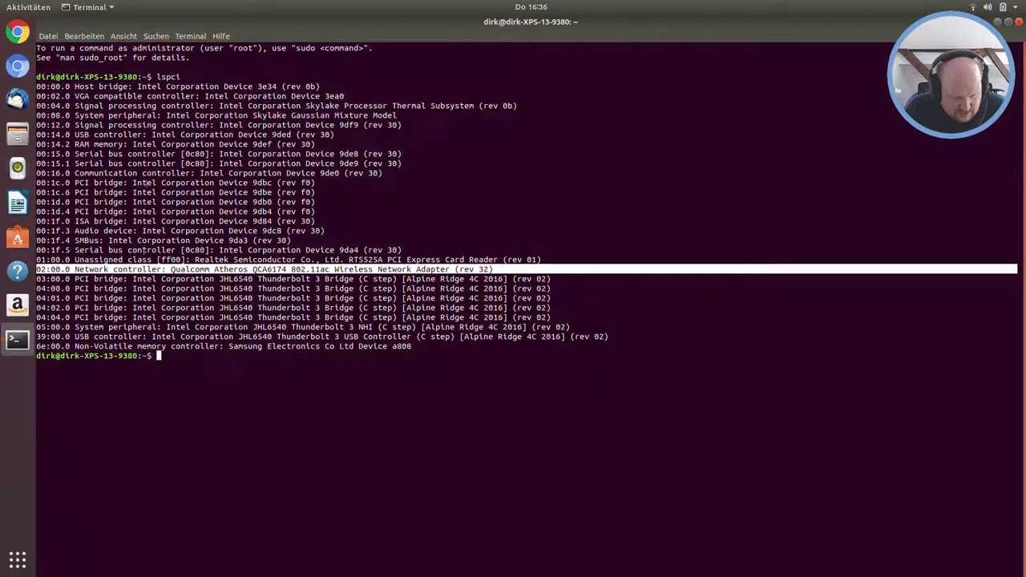
pyautogui.click(185, 192)
# Step: Recall the previous command, change it to lsusb, and run it to list the USB devices
pyautogui.press('Up')
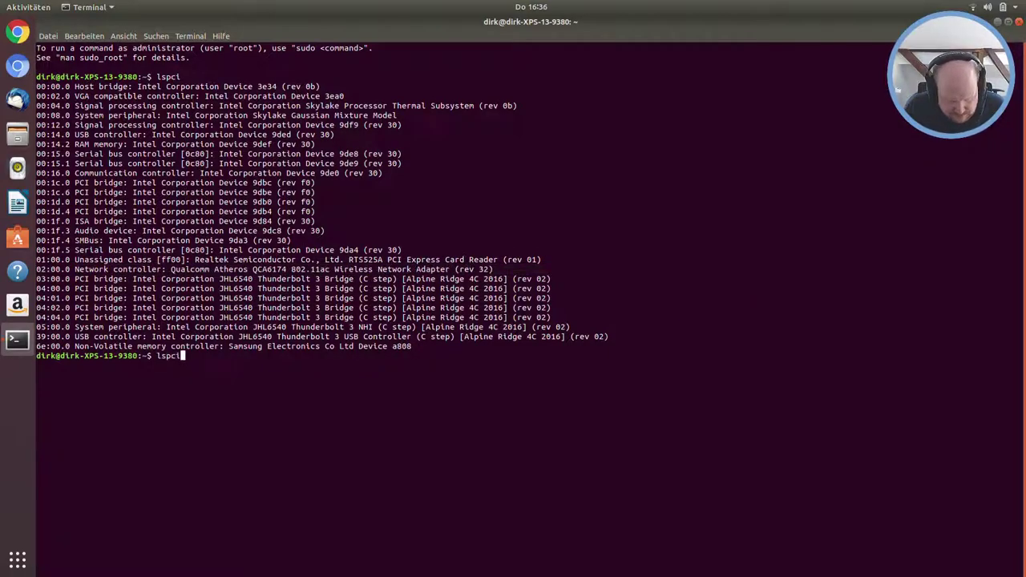
pyautogui.press('BackSpace')
pyautogui.press('BackSpace')
pyautogui.press('BackSpace')
pyautogui.write('usb')
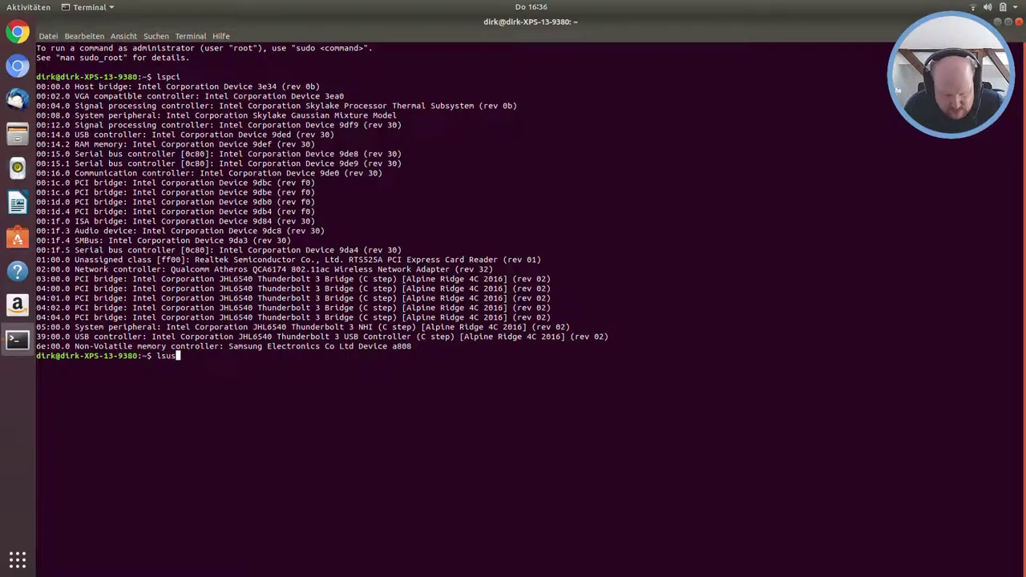
pyautogui.press('Return')
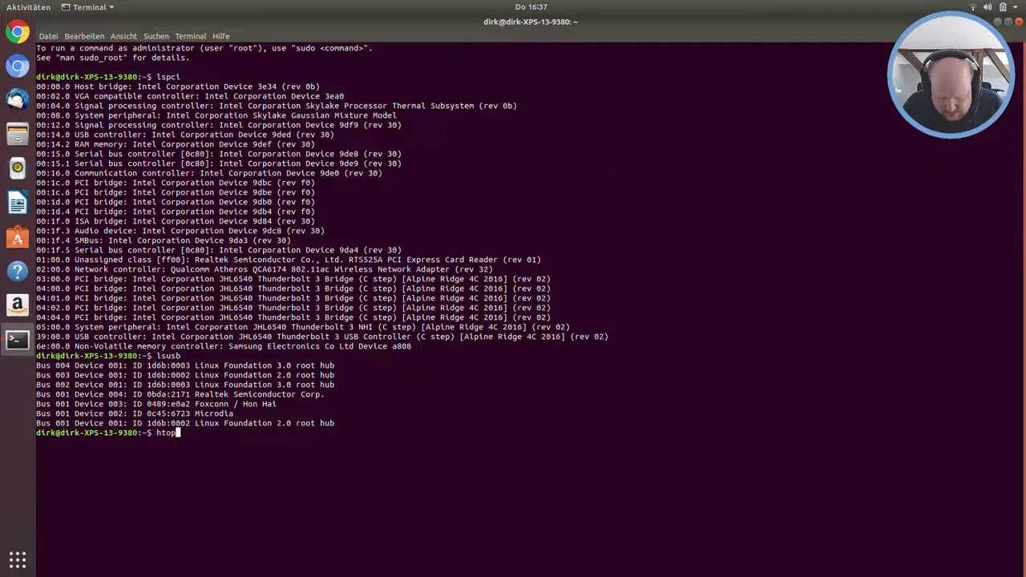
# Step: Run htop, and print the terminal type with echo $TERM
pyautogui.press('Return')
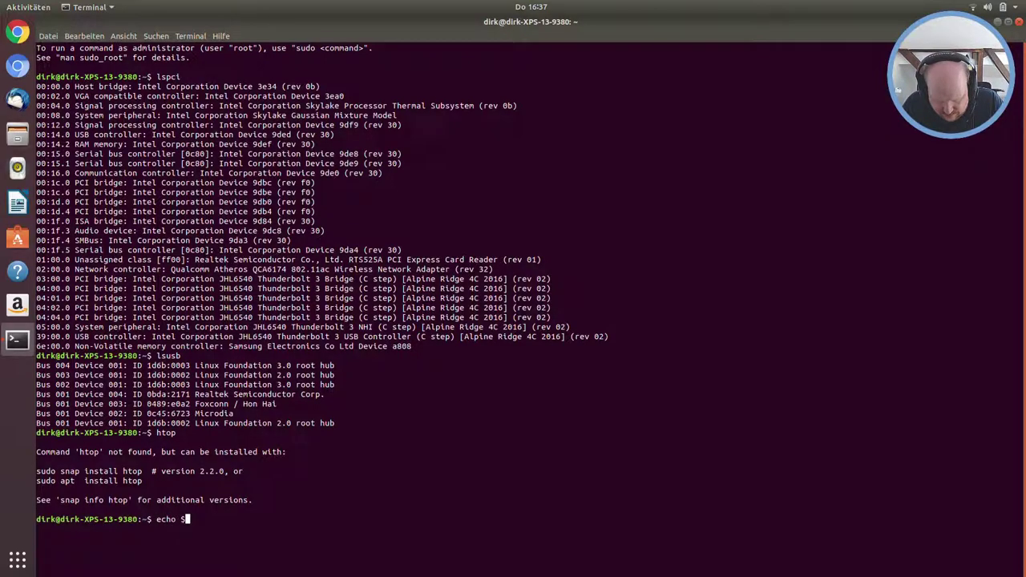
pyautogui.press('Return')
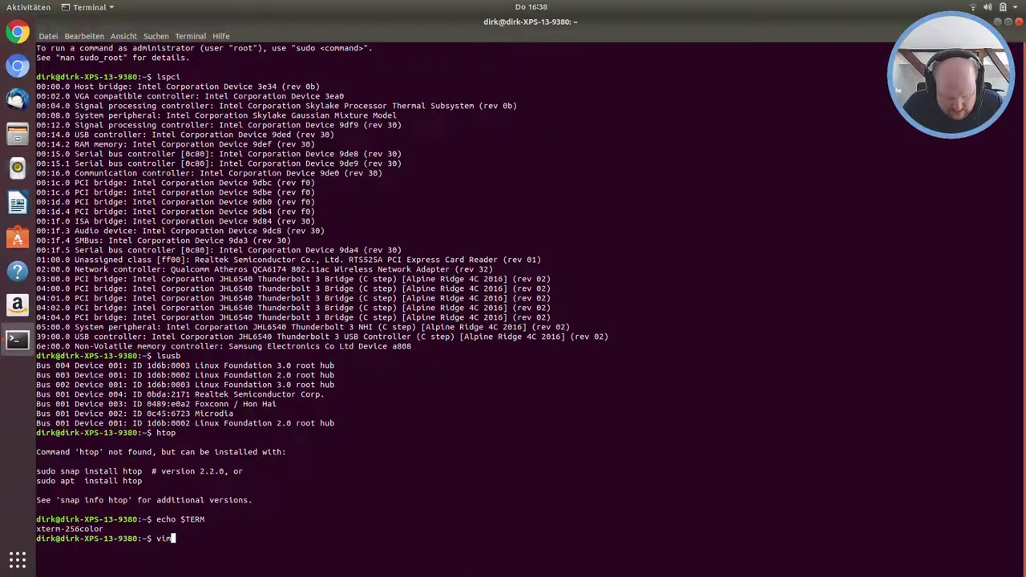
# Step: Start vim and quit it with :q, and close the Terminal window
pyautogui.write('vim')
pyautogui.press('Return')
pyautogui.write(':q')
pyautogui.press('Return')
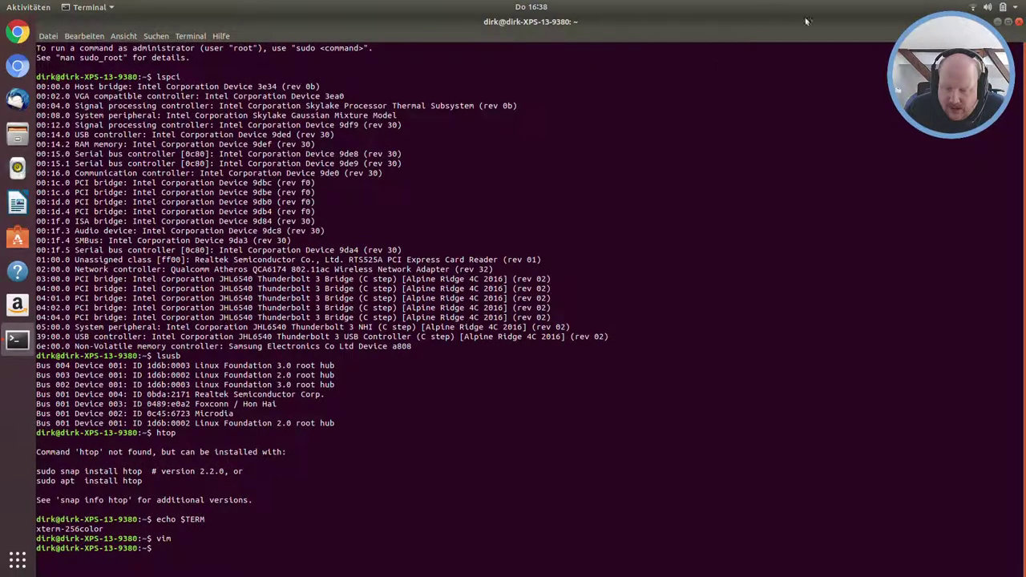
pyautogui.click(1019, 24)
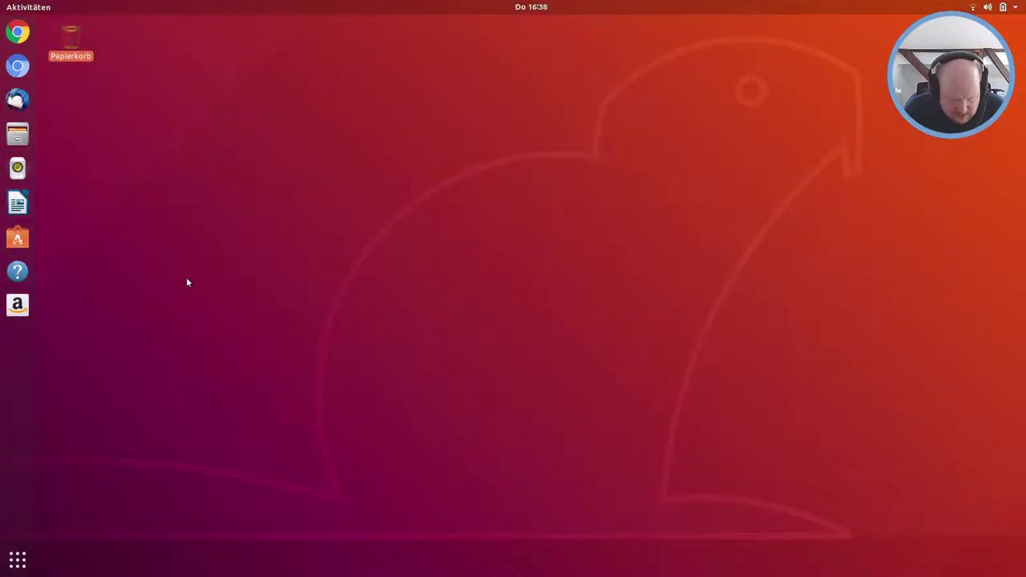
# Step: Open the Systemüberwachung application, stretch its window down to the screen edge, and maximize it
pyautogui.click(19, 566)
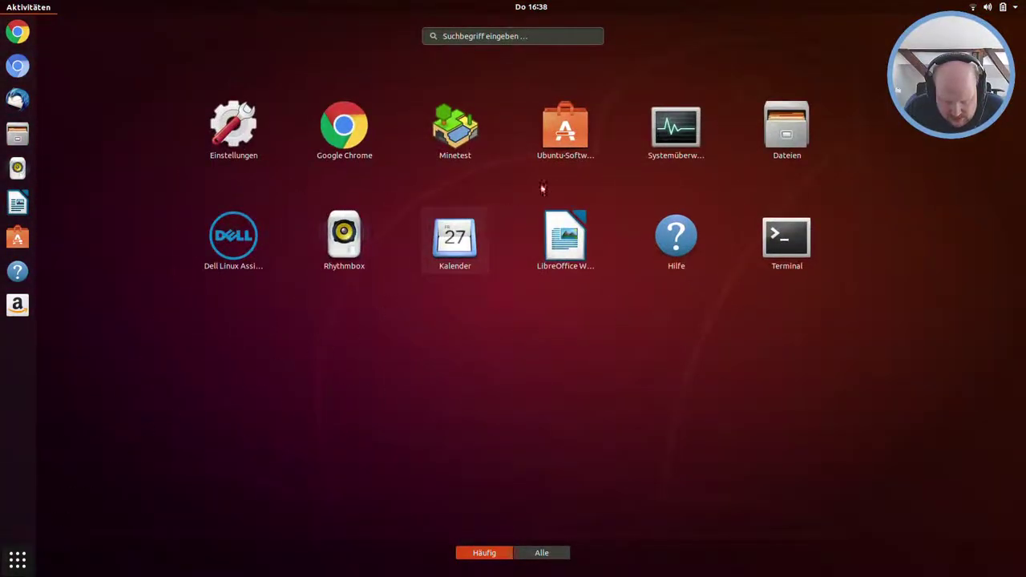
pyautogui.click(677, 132)
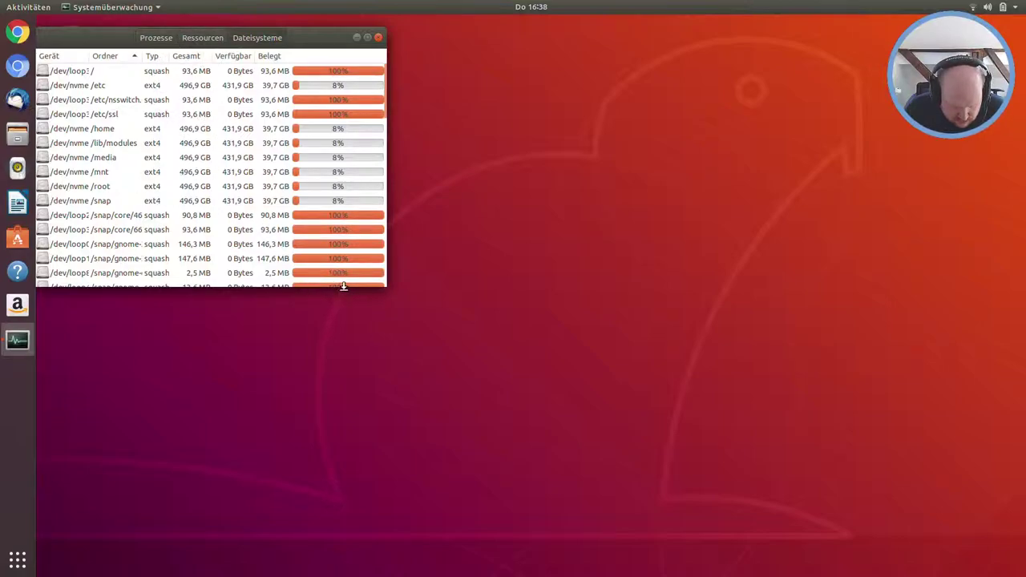
pyautogui.moveTo(344, 286); pyautogui.dragTo(366, 451)
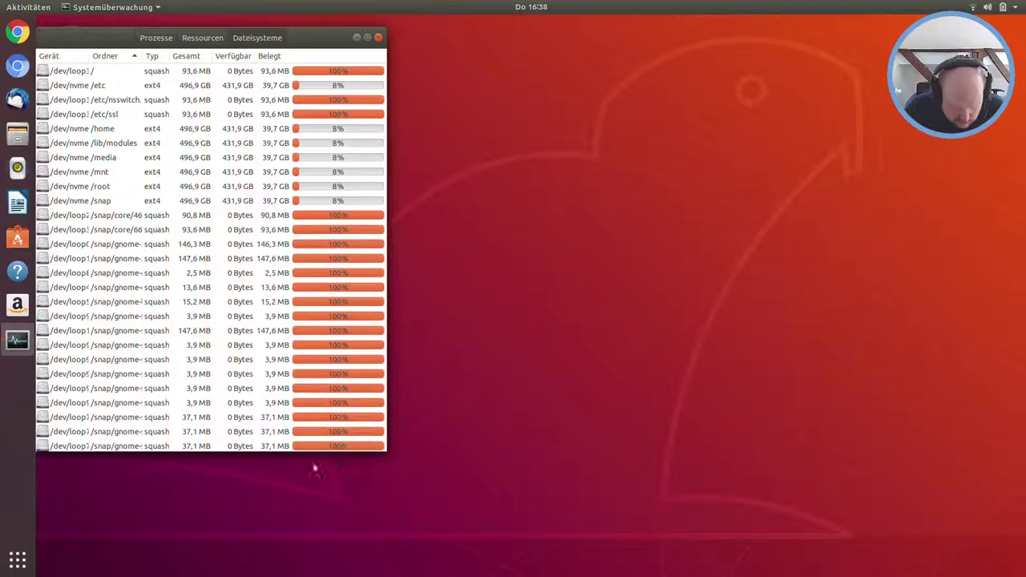
pyautogui.moveTo(263, 451); pyautogui.dragTo(258, 576)
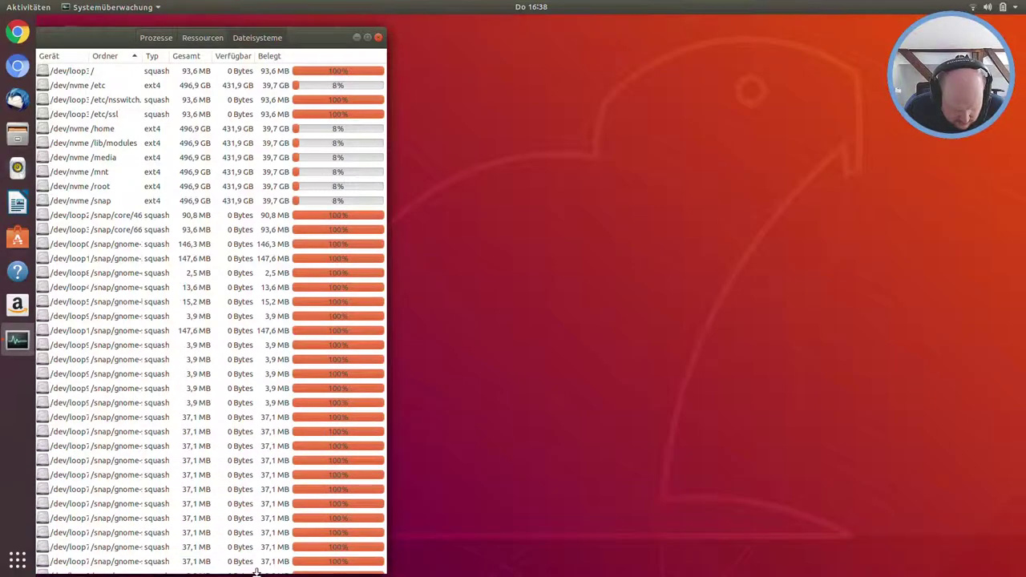
pyautogui.doubleClick(310, 34)
# Step: Look through the whole Dateisysteme list of mounted devices, including the snap and /var entries
pyautogui.scroll(-5, 521, 104)
pyautogui.scroll(-3, 526, 105)
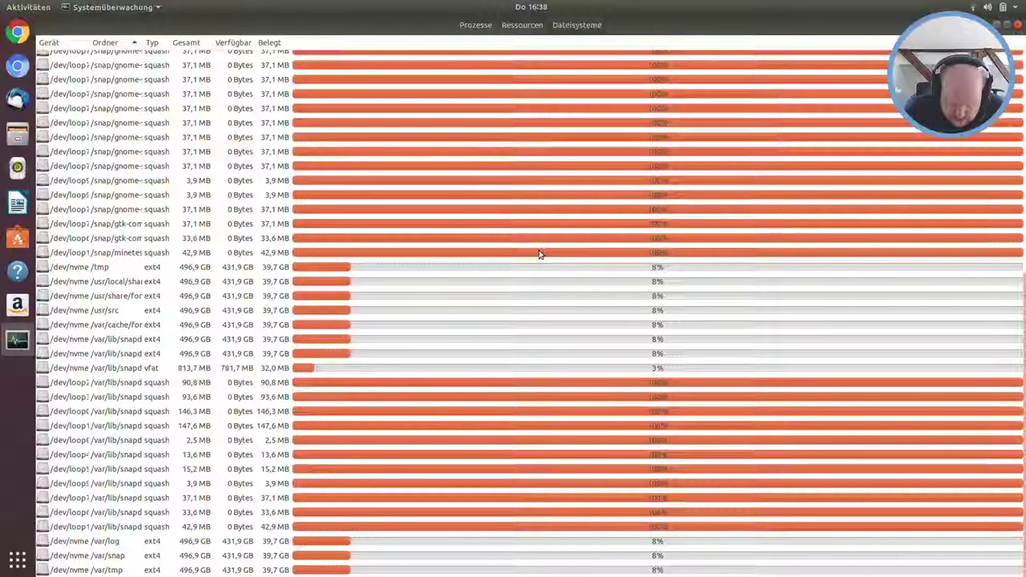
pyautogui.scroll(8, 539, 254)
pyautogui.scroll(-8, 539, 254)
pyautogui.scroll(8, 539, 254)
pyautogui.scroll(-8, 539, 254)
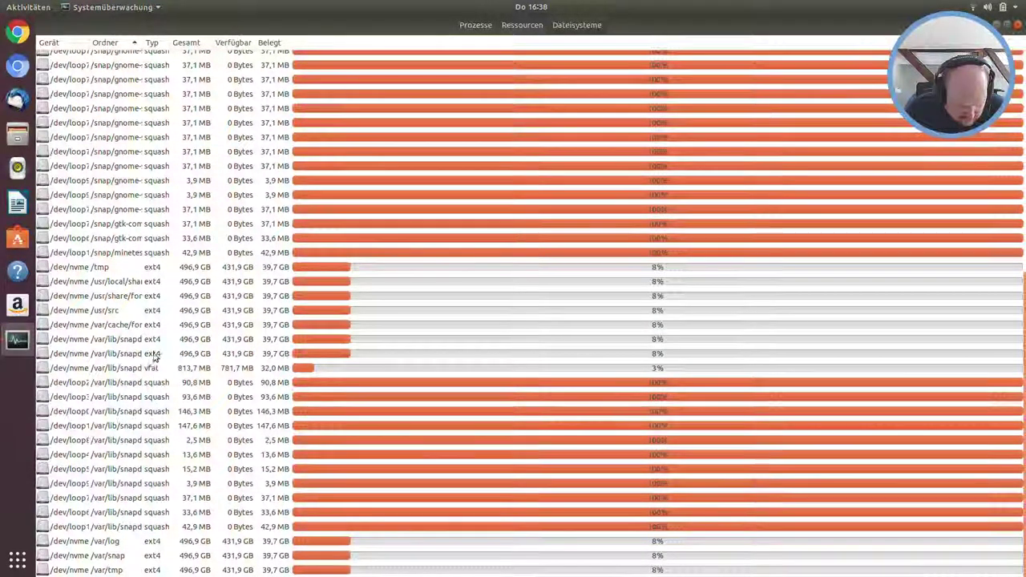
pyautogui.scroll(8, 150, 275)
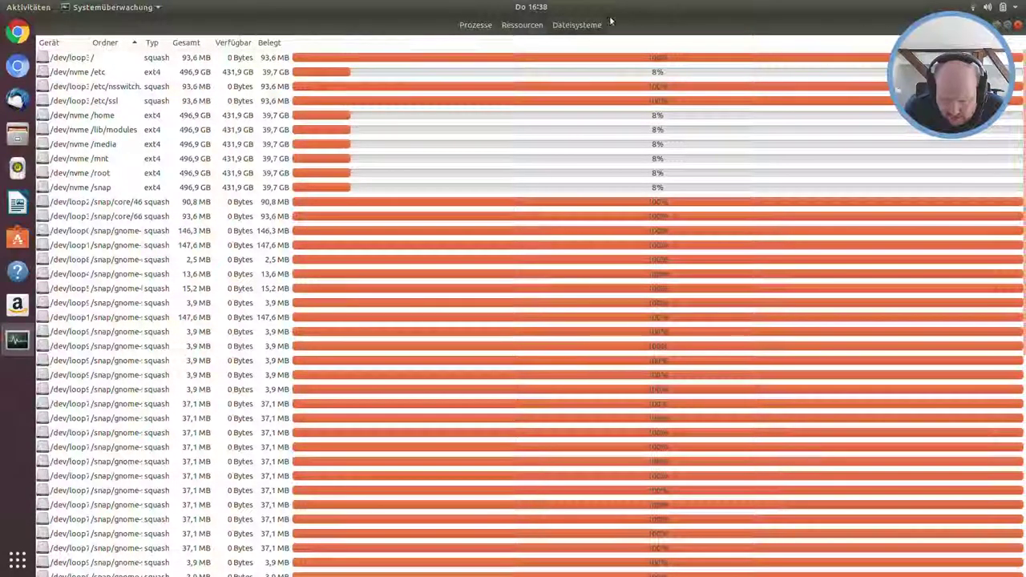
# Step: Look through the Prozesse list, and display the CPU, memory and network history under Ressourcen
pyautogui.click(473, 27)
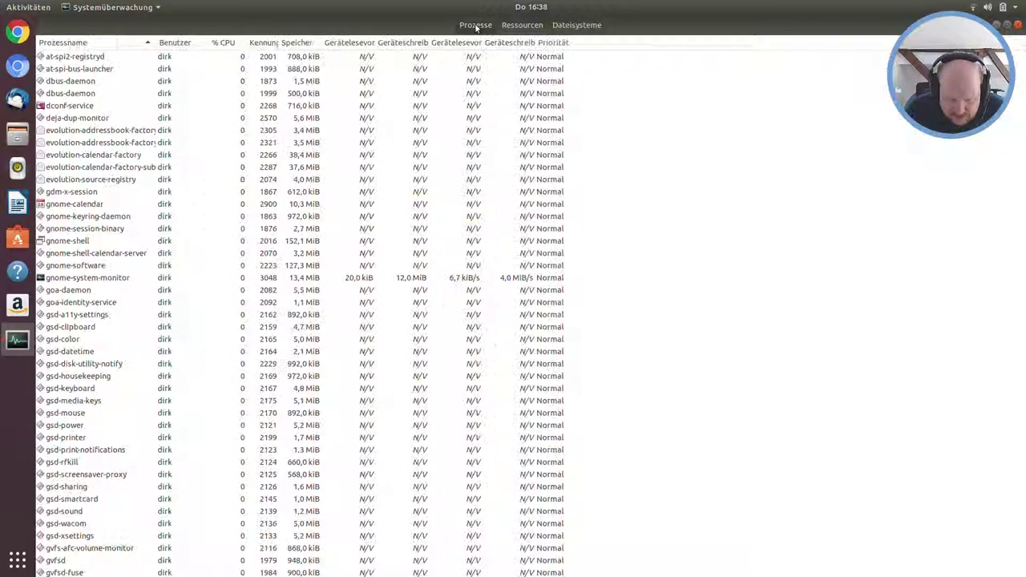
pyautogui.scroll(-5, 494, 213)
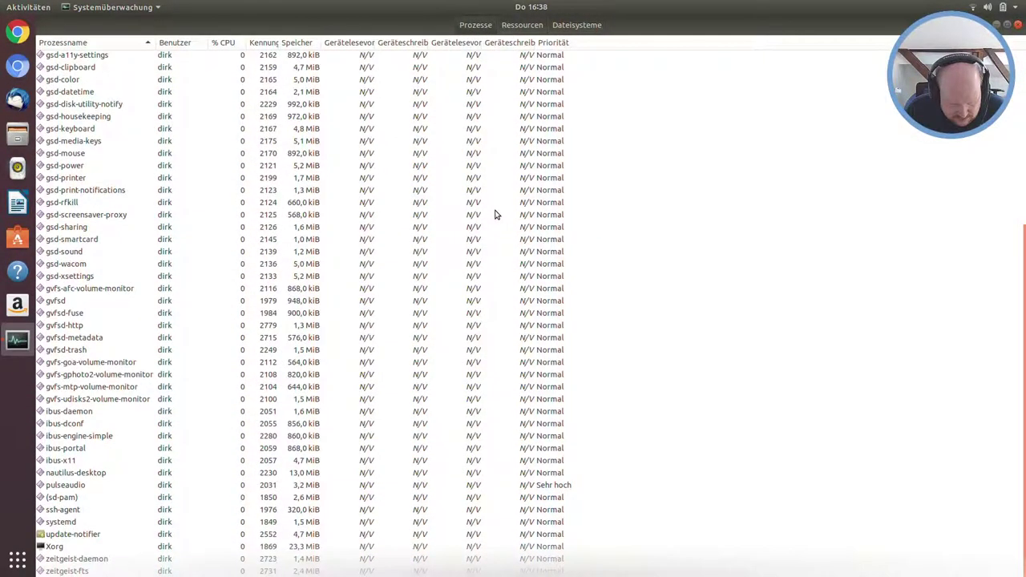
pyautogui.scroll(5, 496, 214)
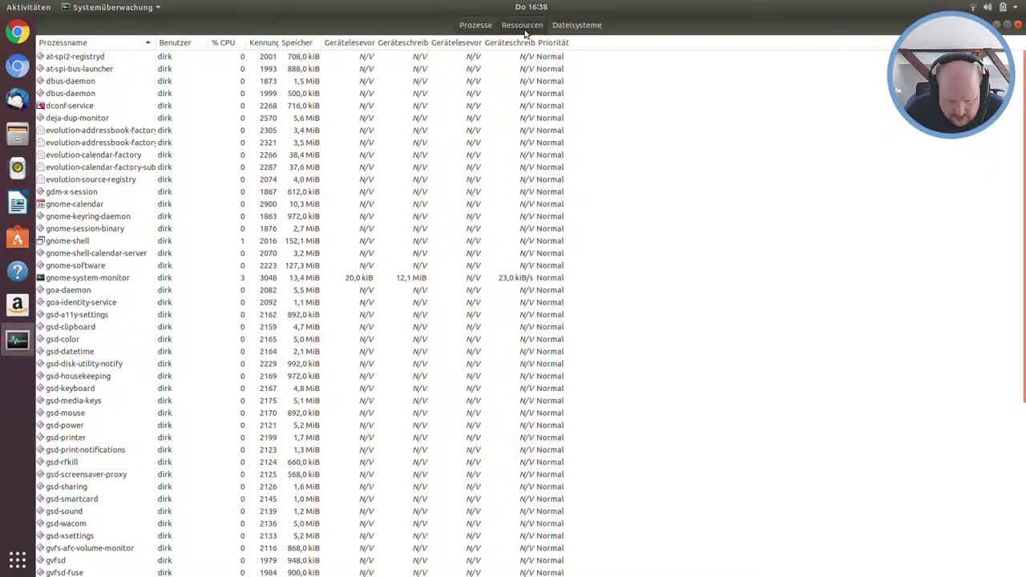
pyautogui.click(522, 26)
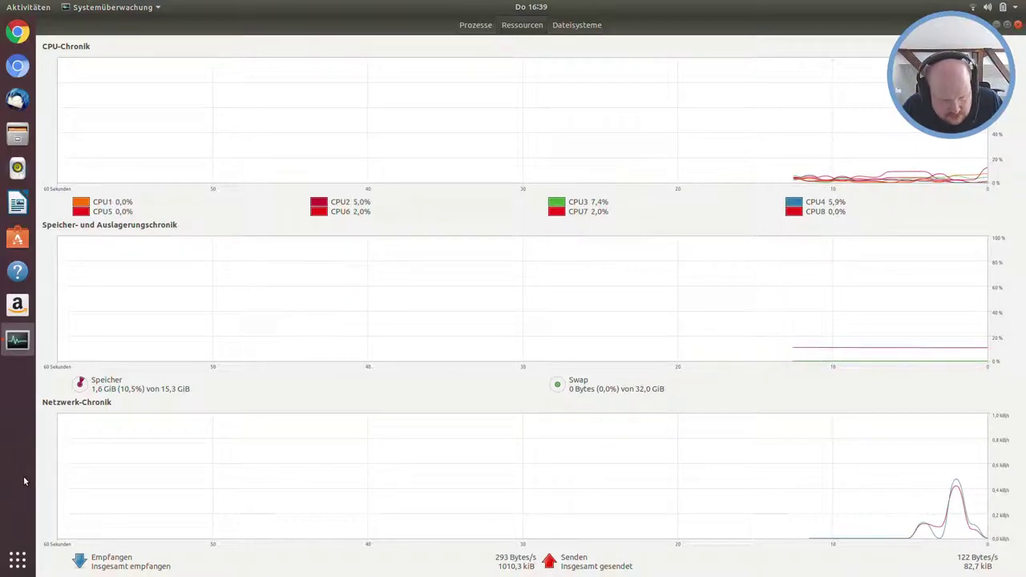
# Step: Search the applications for termi and open a new Terminal over the system monitor
pyautogui.hotkey('alt', 'Tab')
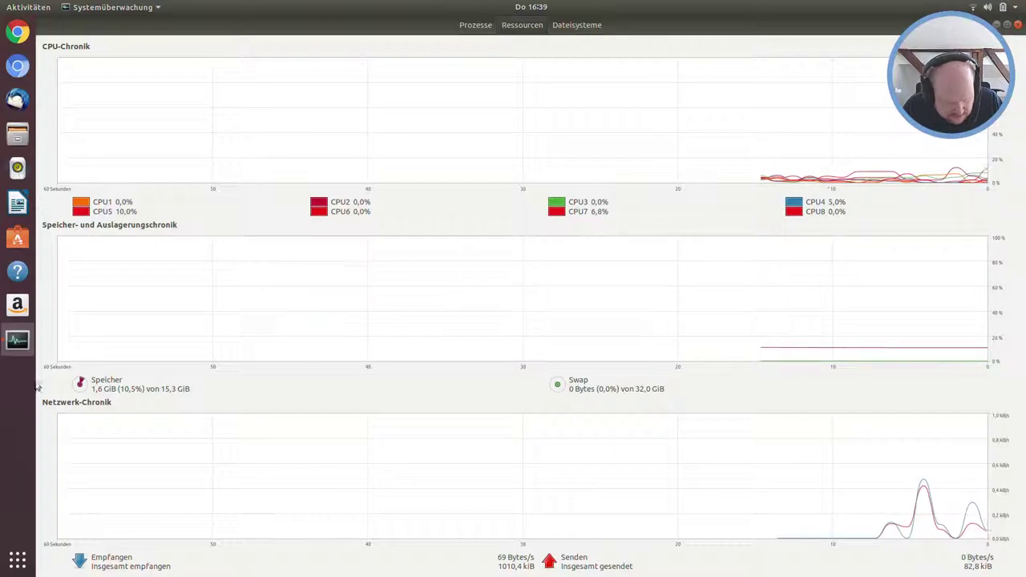
pyautogui.click(17, 569)
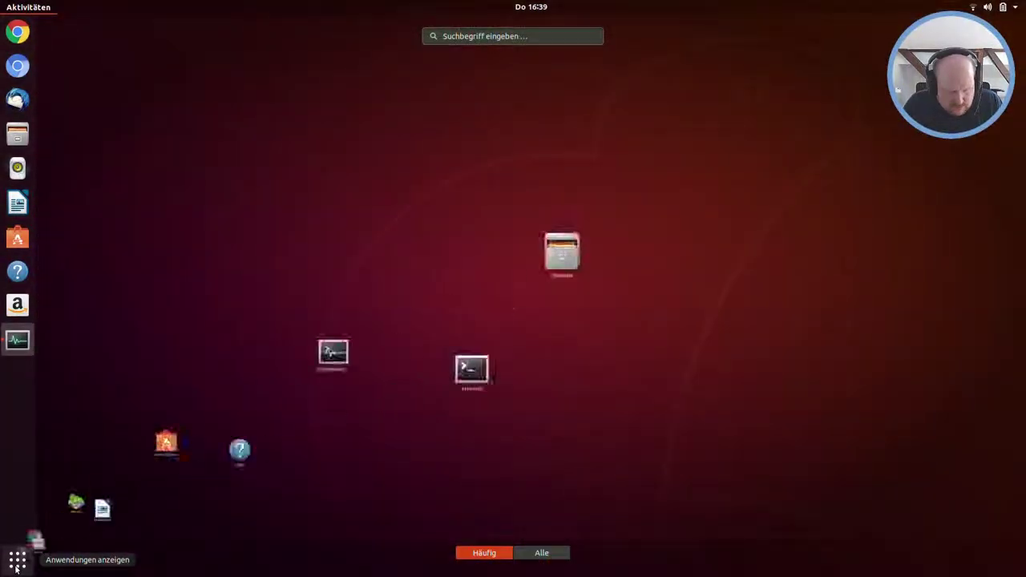
pyautogui.write('termi')
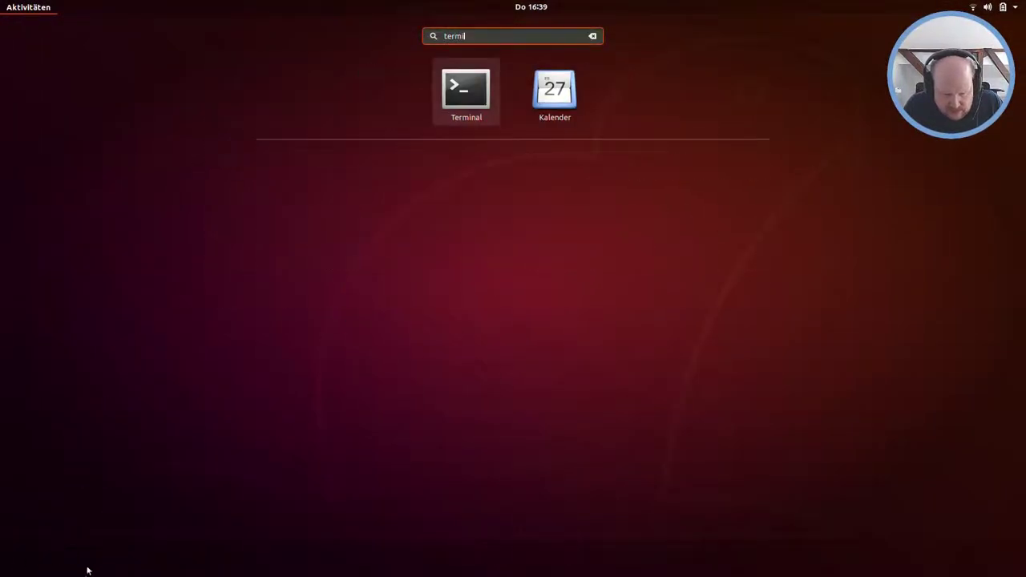
pyautogui.click(454, 91)
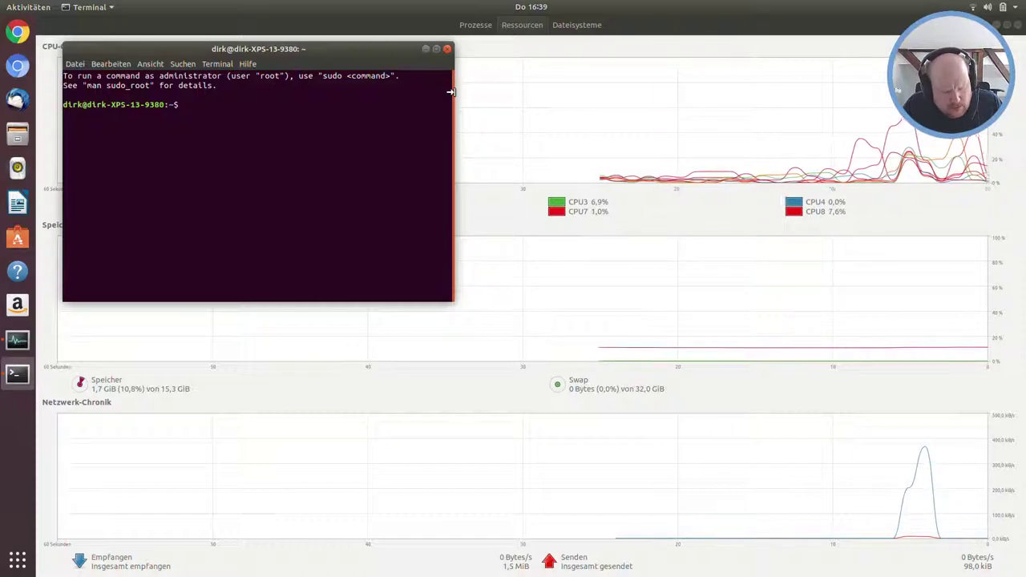
# Step: Run cat /dev/urandom | sha256sum to generate CPU load, listing the available sha commands while entering it
pyautogui.write('cat /dev/urandom | ')
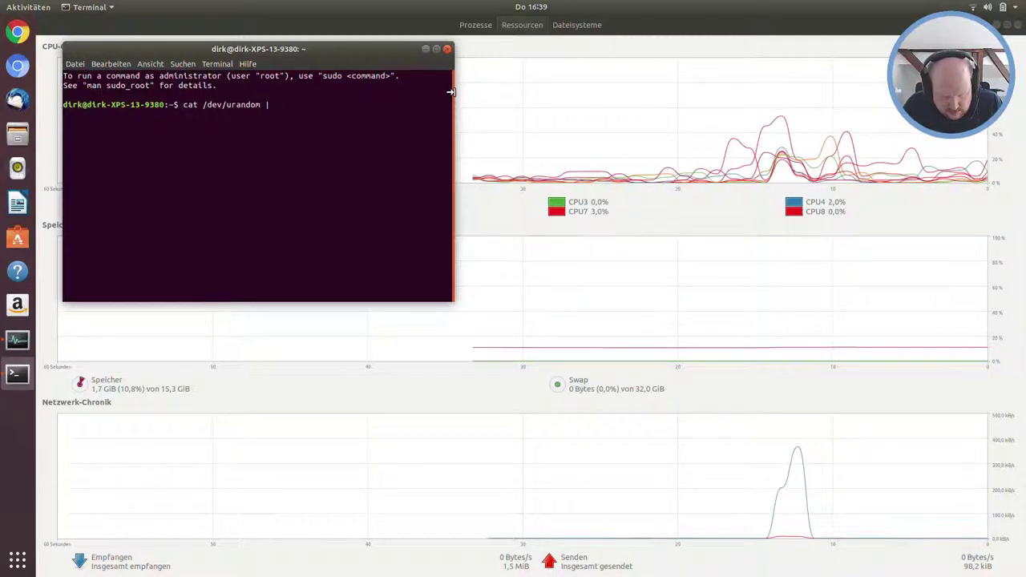
pyautogui.write('sha')
pyautogui.press('Tab')
pyautogui.press('Tab')
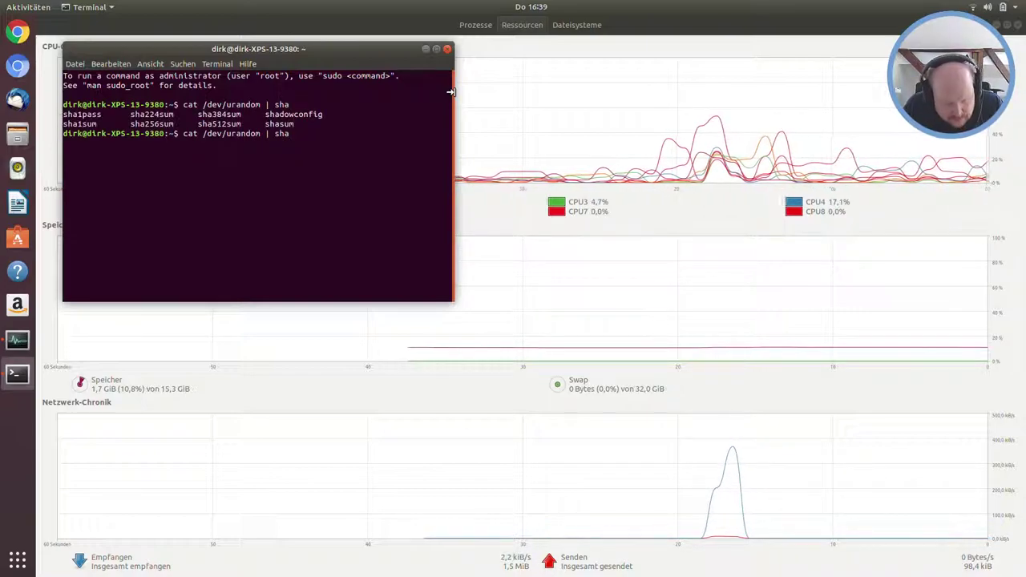
pyautogui.write('256')
pyautogui.press('Tab')
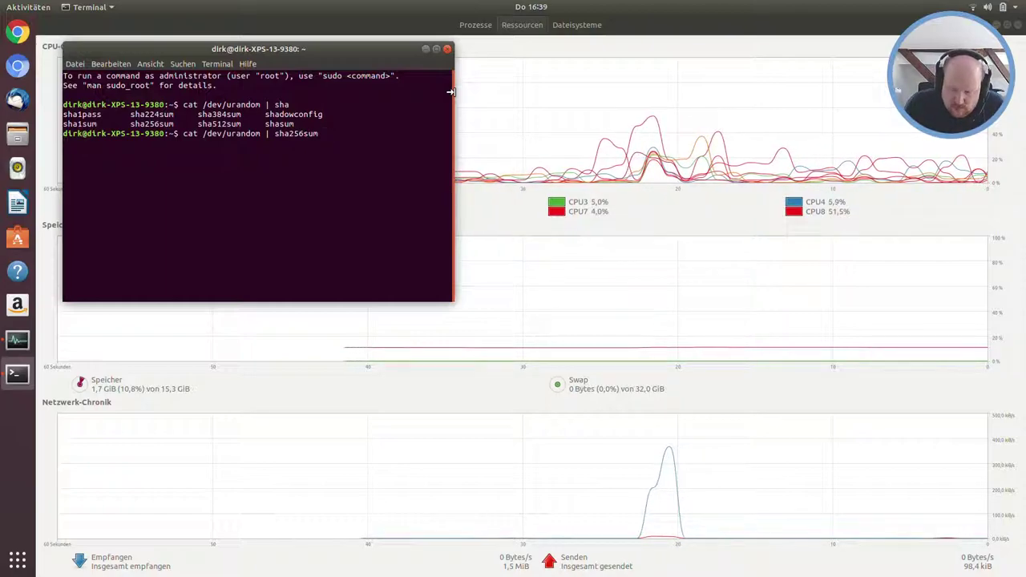
pyautogui.press('Return')
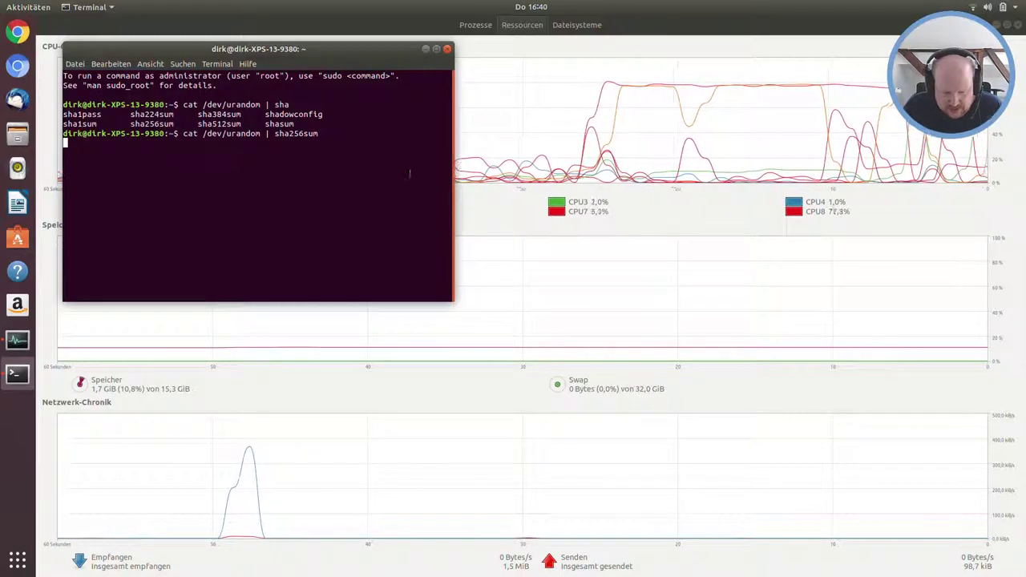
# Step: Stop the running sha256sum load command, and close the Terminal and the system monitor
pyautogui.hotkey('ctrl', 'c')
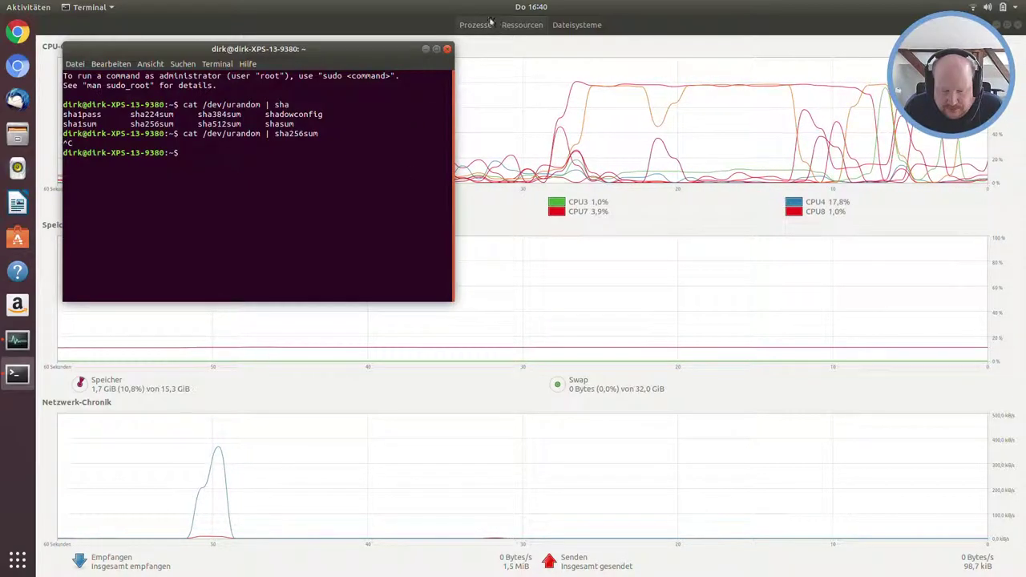
pyautogui.click(489, 52)
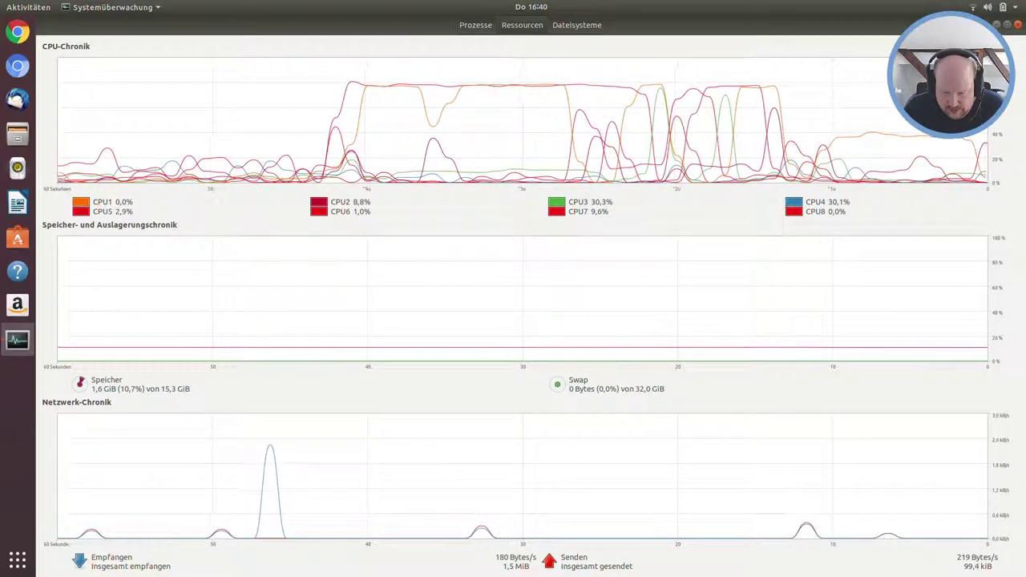
pyautogui.hotkey('ctrl', 'q')
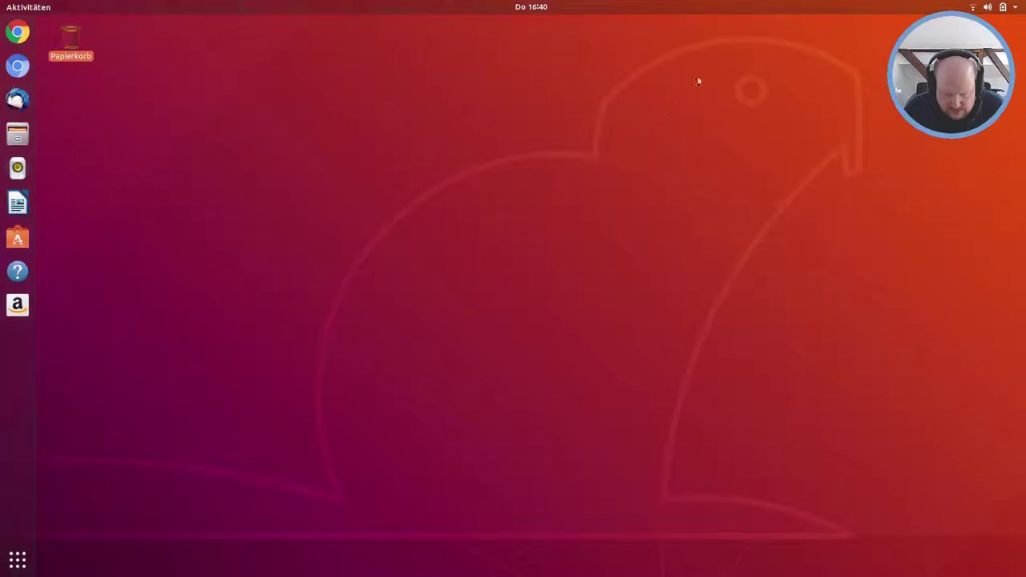
# Step: Open the system settings, view the WLAN page and switch Bluetooth off
pyautogui.click(1016, 9)
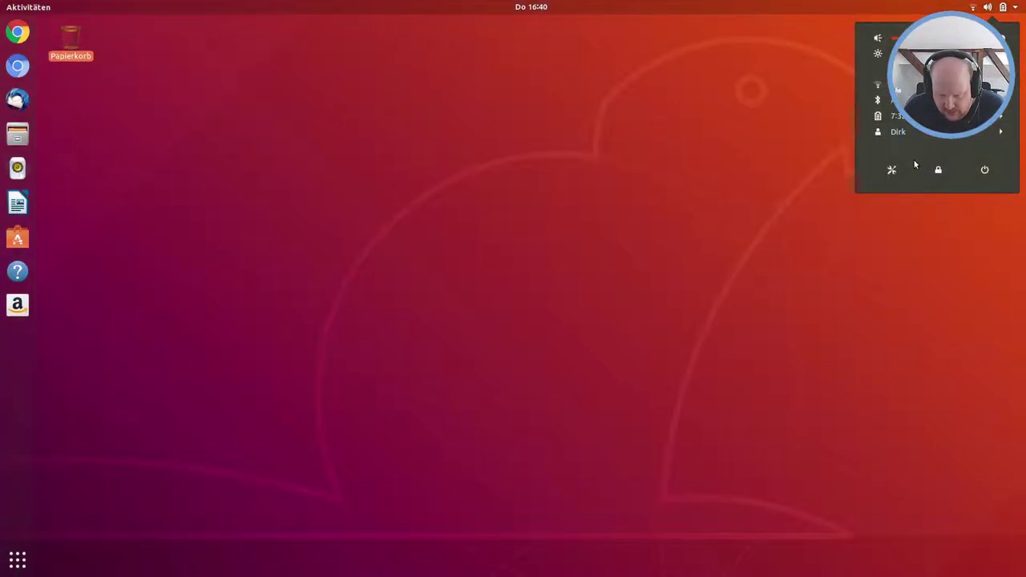
pyautogui.click(890, 170)
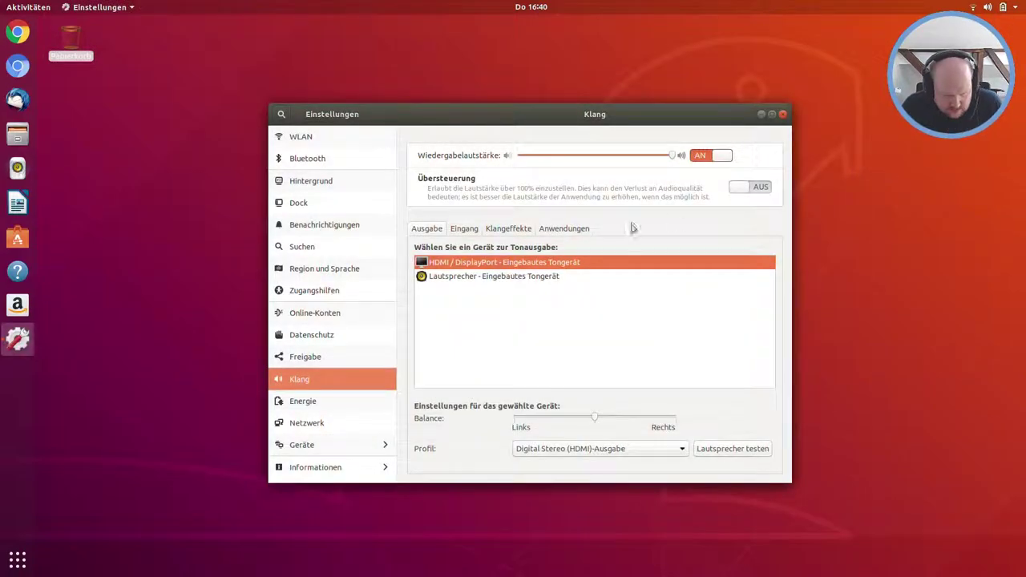
pyautogui.click(309, 136)
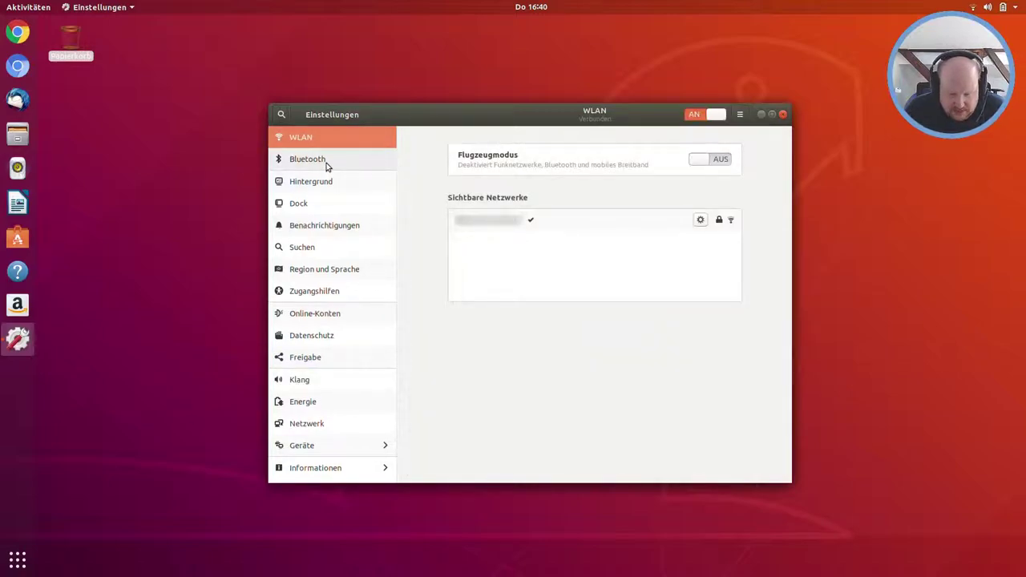
pyautogui.click(321, 160)
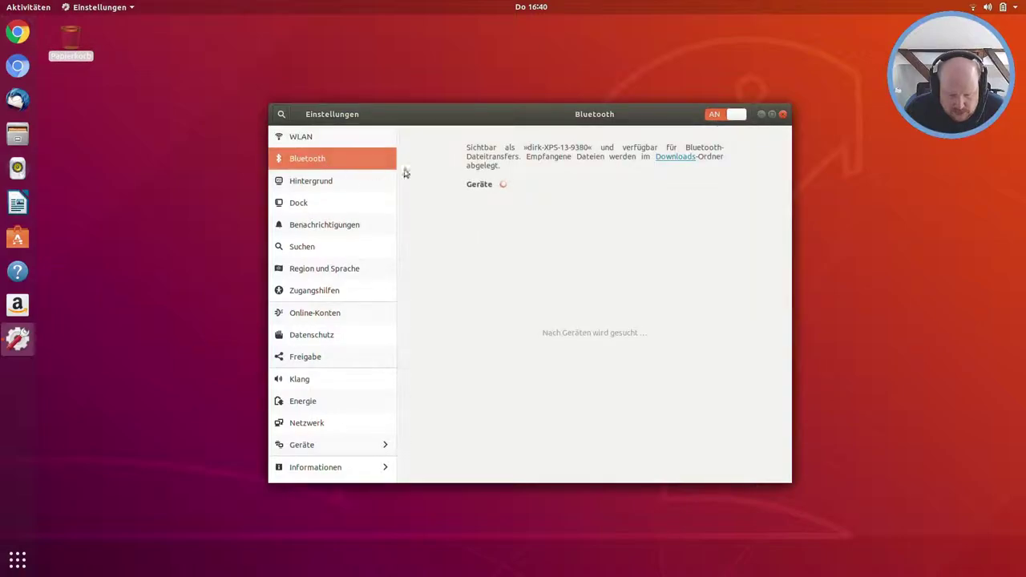
pyautogui.click(736, 114)
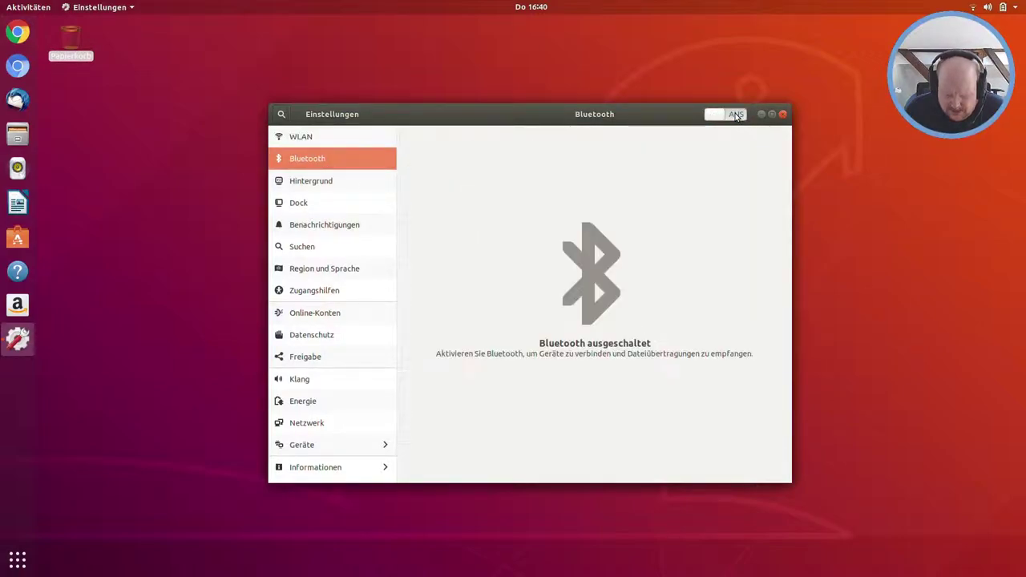
# Step: View the Hintergrund page and the Dock page with its Symbolgröße setting
pyautogui.click(310, 183)
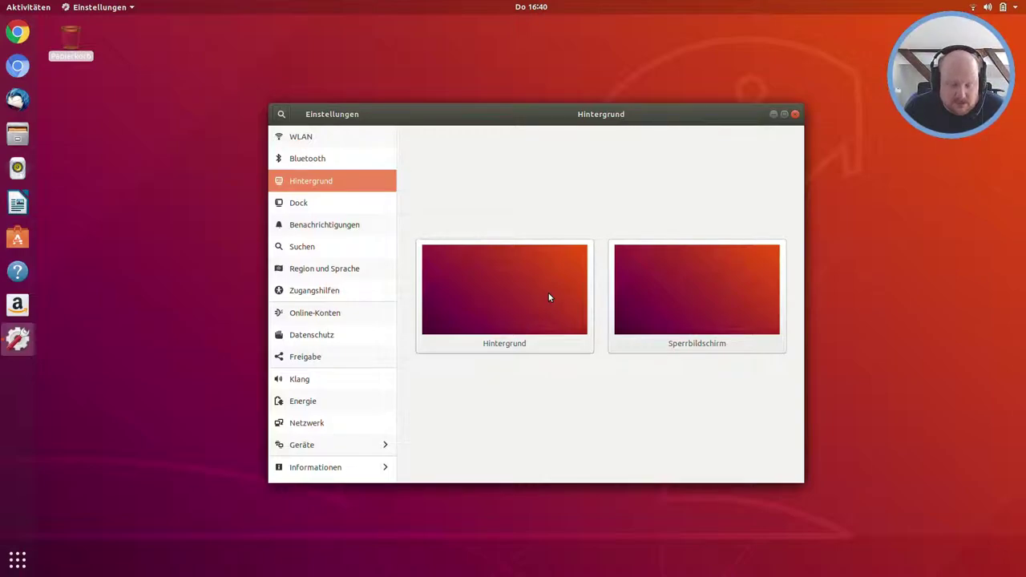
pyautogui.click(322, 202)
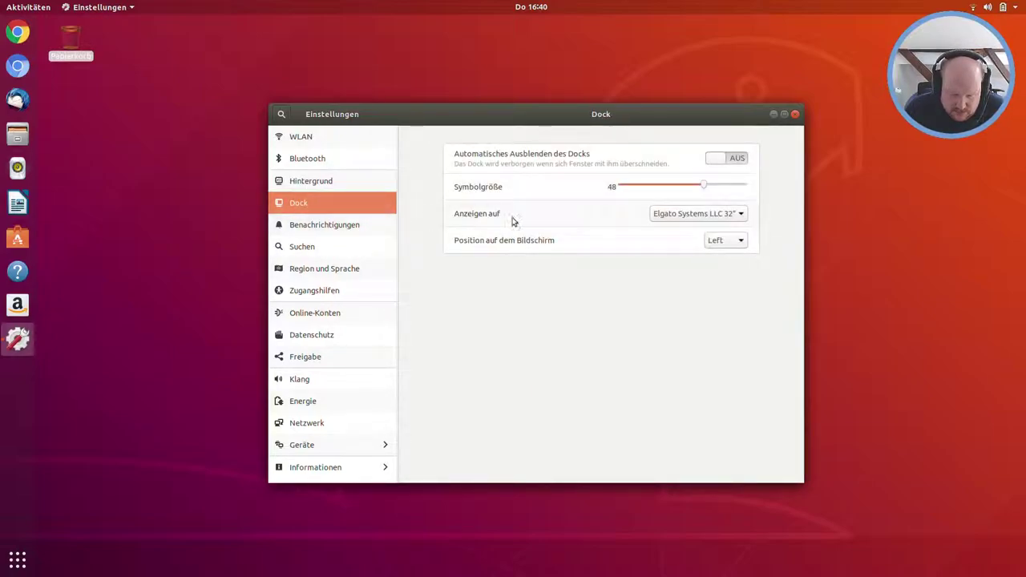
pyautogui.moveTo(703, 189)
pyautogui.mouseDown()
pyautogui.moveTo(749, 186)
pyautogui.moveTo(612, 186)
pyautogui.moveTo(747, 186)
pyautogui.moveTo(704, 188)
pyautogui.mouseUp()
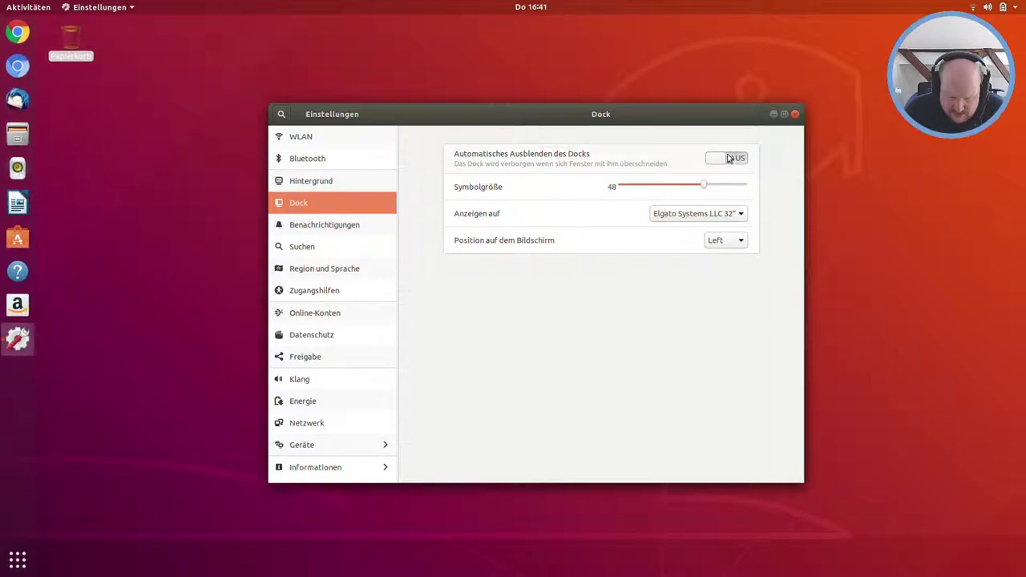
# Step: Try out automatic hiding of the Dock, and switch it back off
pyautogui.click(725, 159)
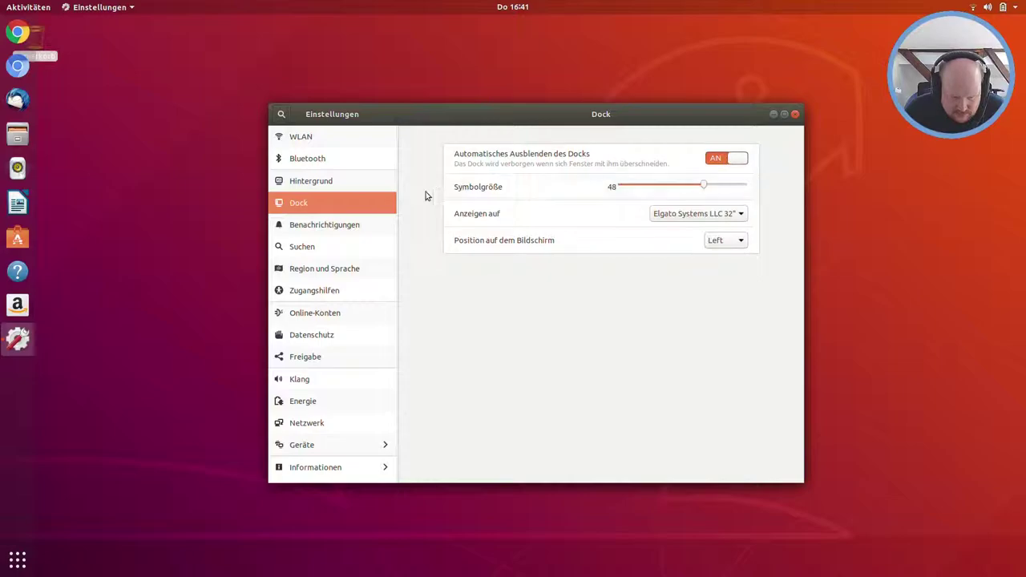
pyautogui.click(192, 214)
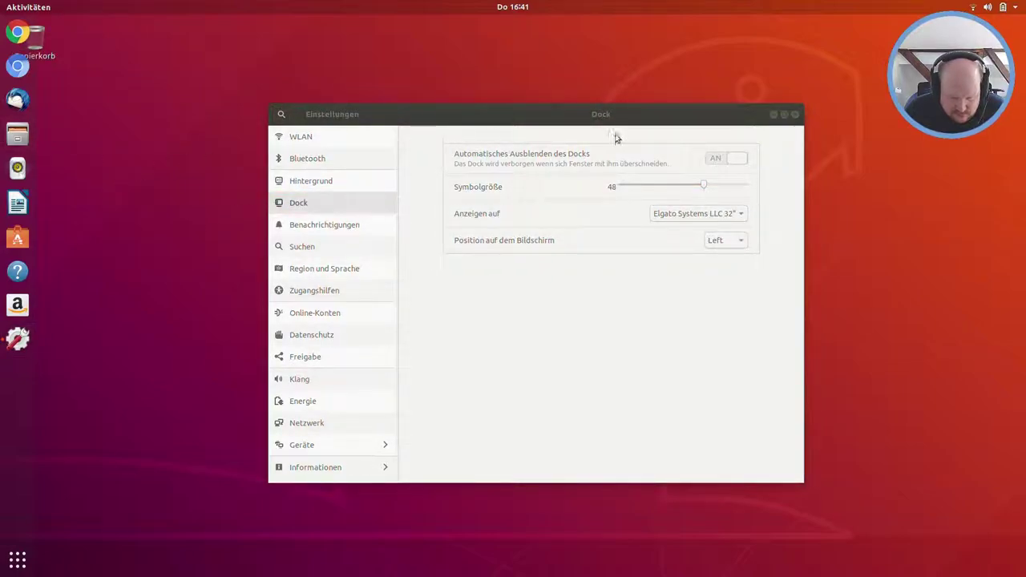
pyautogui.click(743, 159)
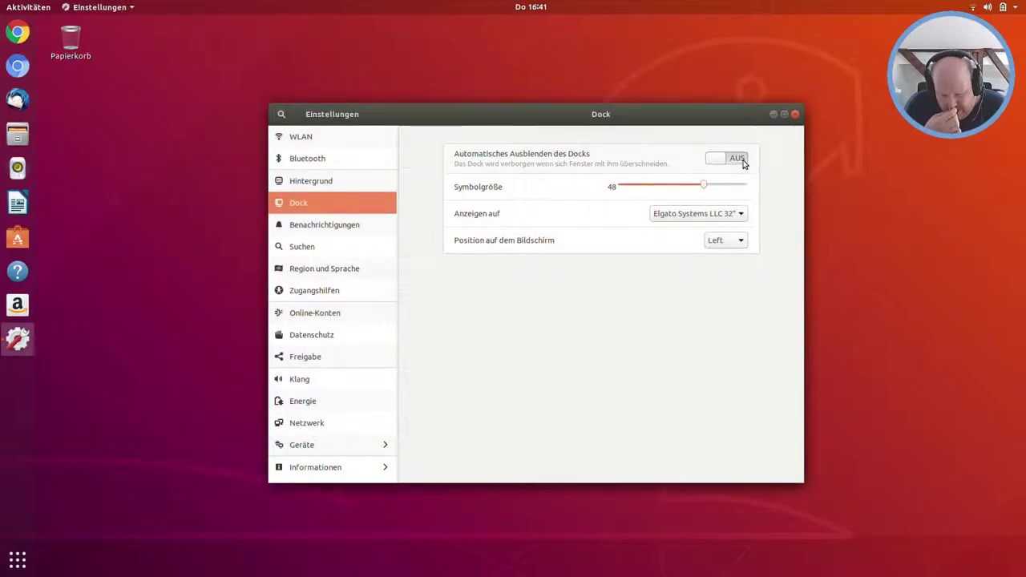
# Step: Look at the screens offered for displaying the Dock, and view the Benachrichtigungen and Suchen pages
pyautogui.click(741, 214)
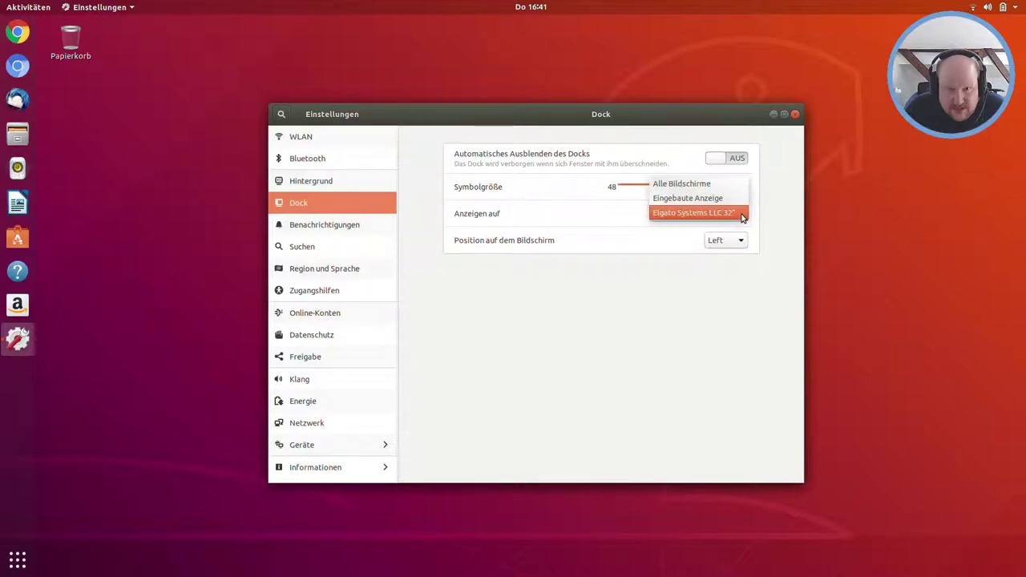
pyautogui.click(664, 279)
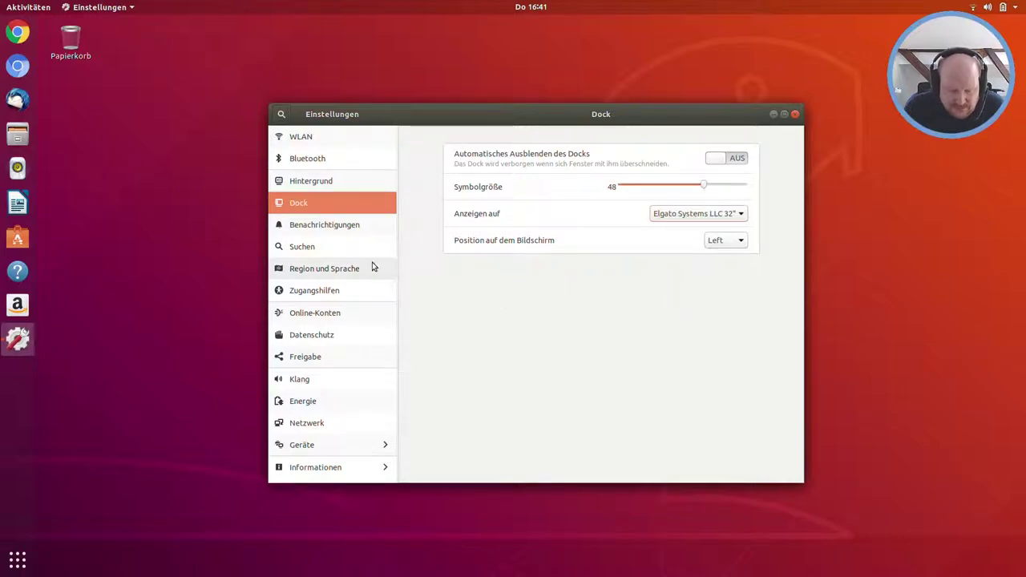
pyautogui.click(320, 226)
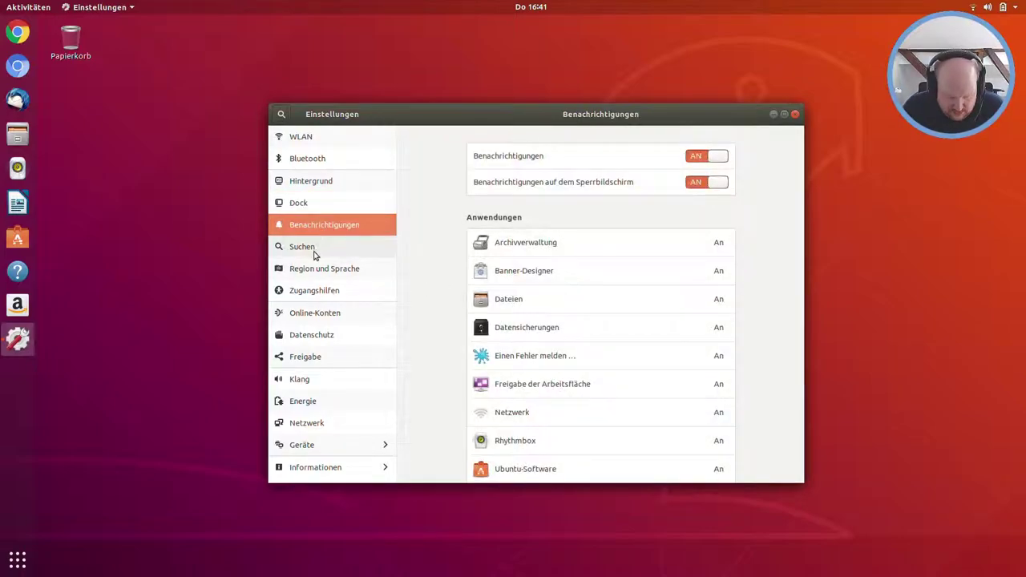
pyautogui.click(313, 250)
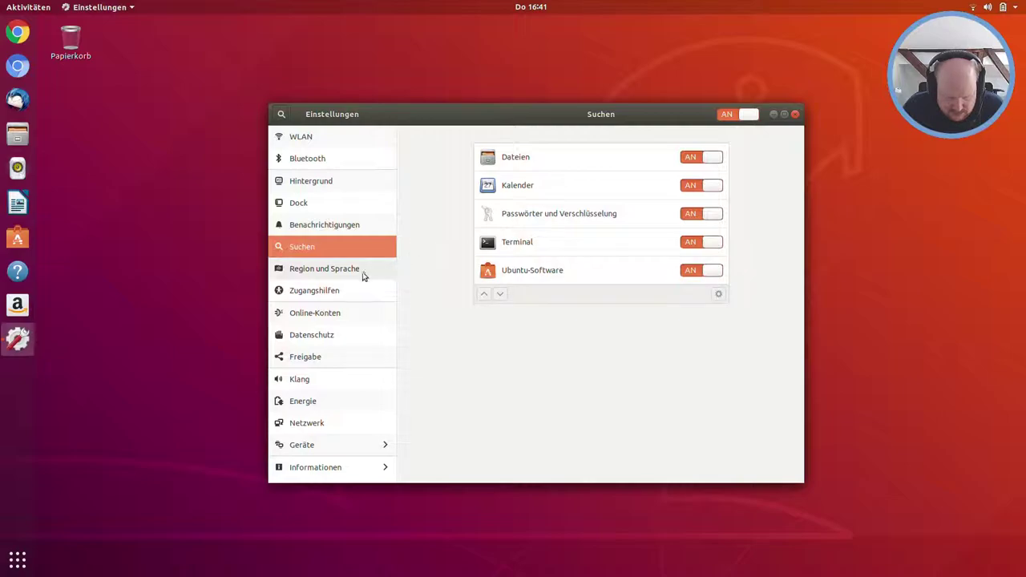
# Step: Look through the account providers under Online-Konten, and view the Datenschutz and Klang pages
pyautogui.click(308, 318)
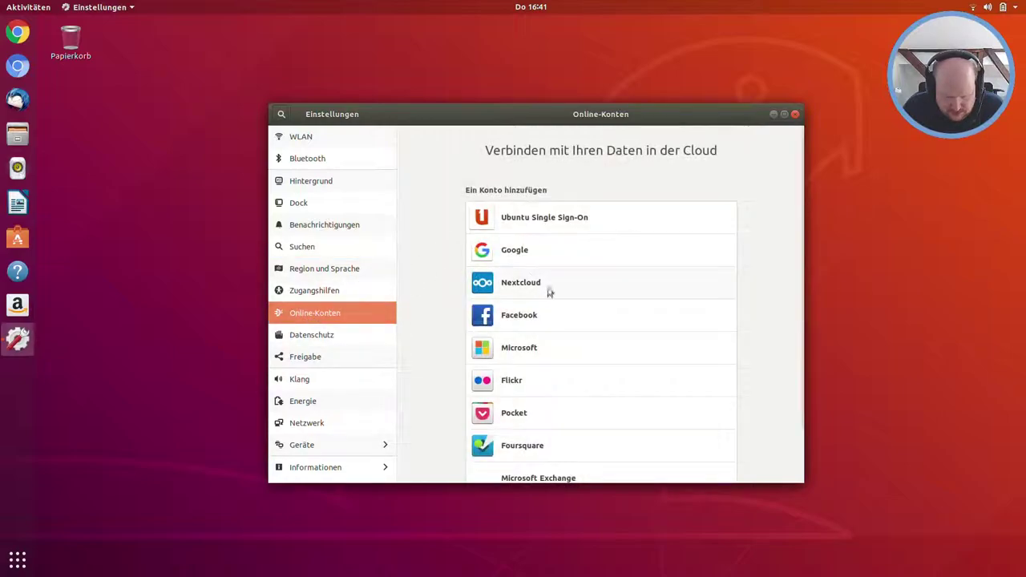
pyautogui.scroll(-2, 565, 351)
pyautogui.scroll(2, 563, 350)
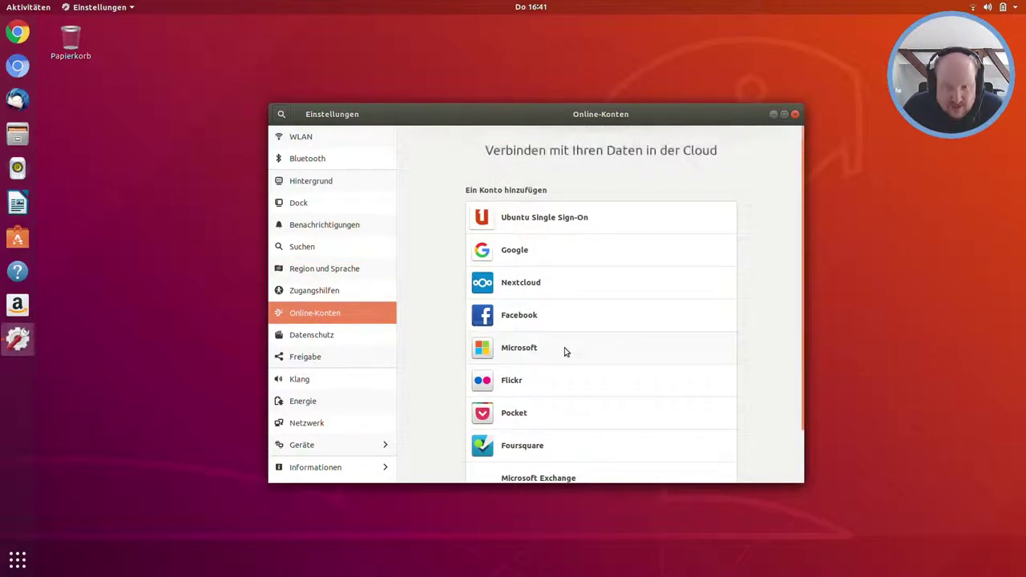
pyautogui.click(297, 336)
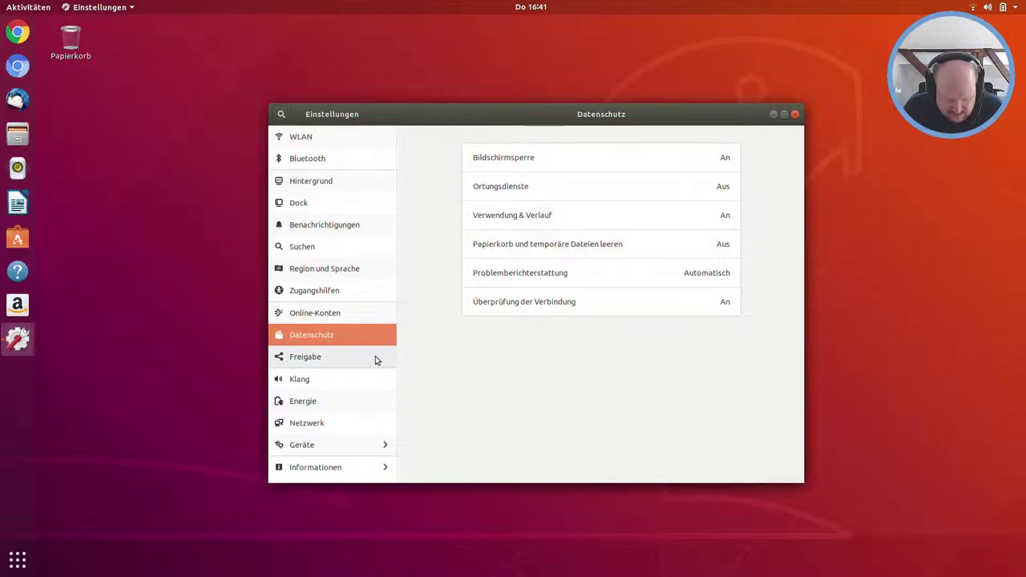
pyautogui.click(304, 380)
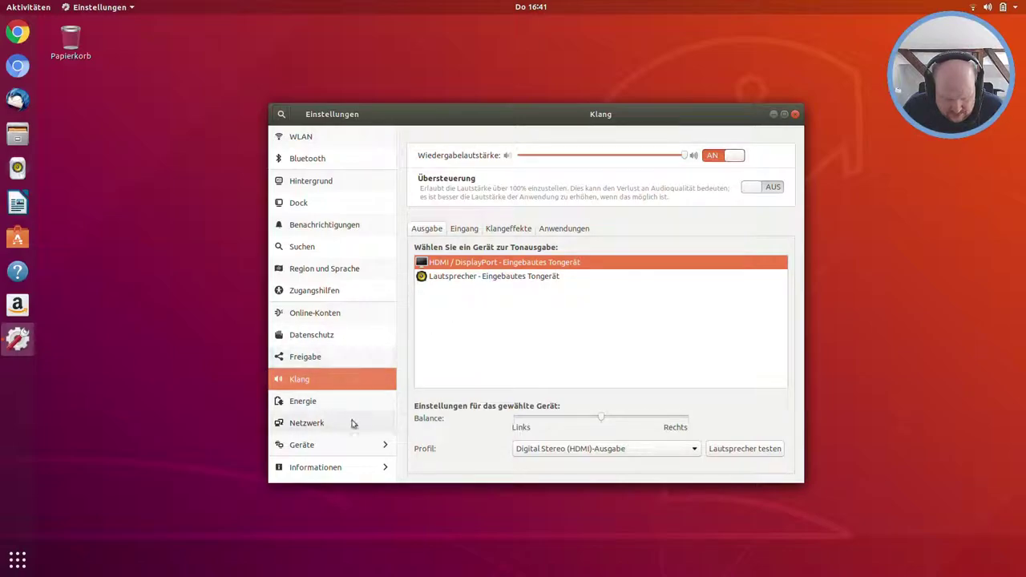
# Step: Show the Energie settings, lower the screen brightness to its minimum and raise it to its maximum
pyautogui.click(334, 406)
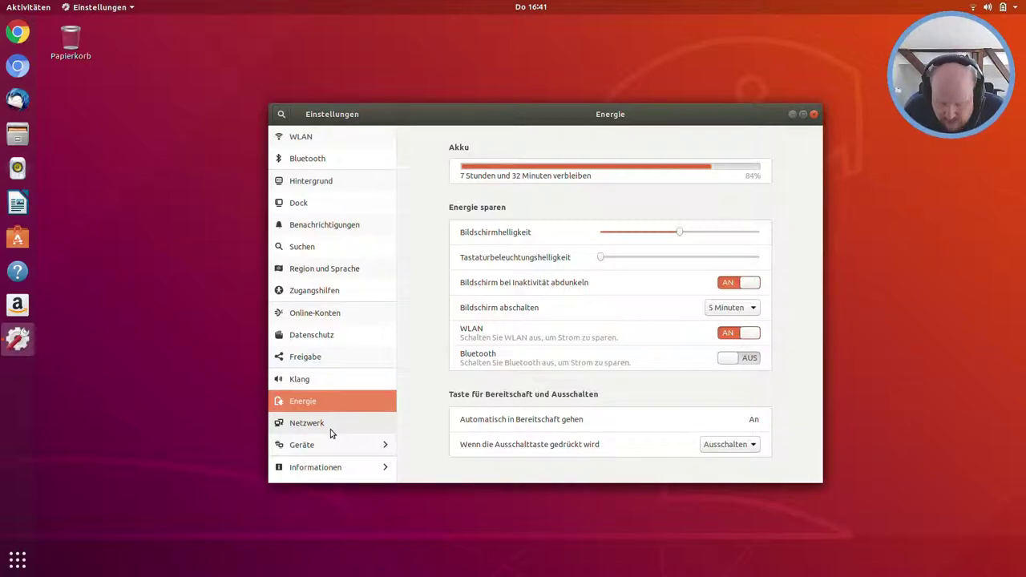
pyautogui.press('XF86MonBrightnessDown')
pyautogui.press('XF86MonBrightnessDown')
pyautogui.press('XF86MonBrightnessDown')
pyautogui.press('XF86MonBrightnessDown')
pyautogui.press('XF86MonBrightnessDown')
pyautogui.press('XF86MonBrightnessDown')
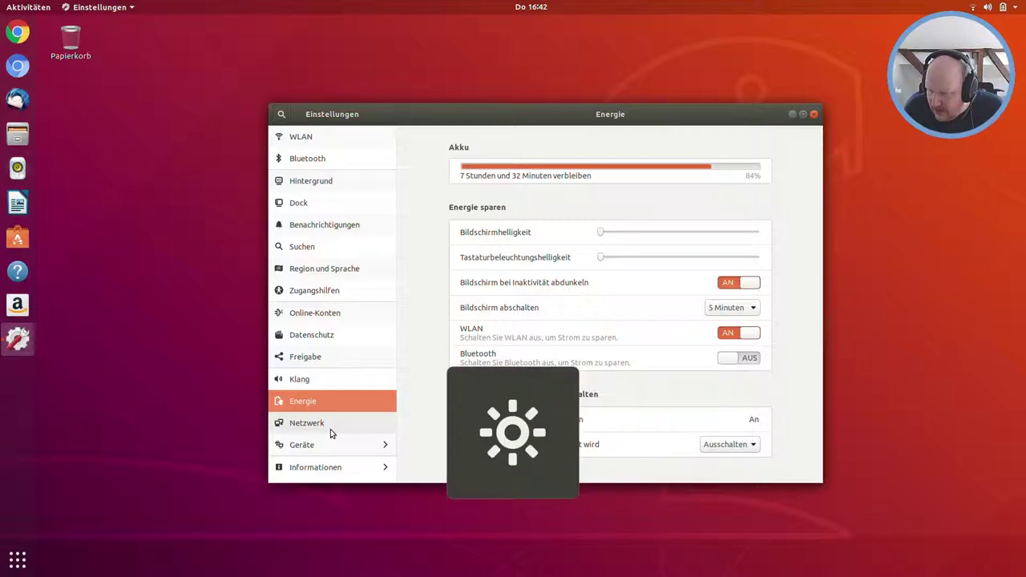
pyautogui.press('XF86MonBrightnessUp')
pyautogui.press('XF86MonBrightnessUp')
pyautogui.press('XF86MonBrightnessUp')
pyautogui.press('XF86MonBrightnessUp')
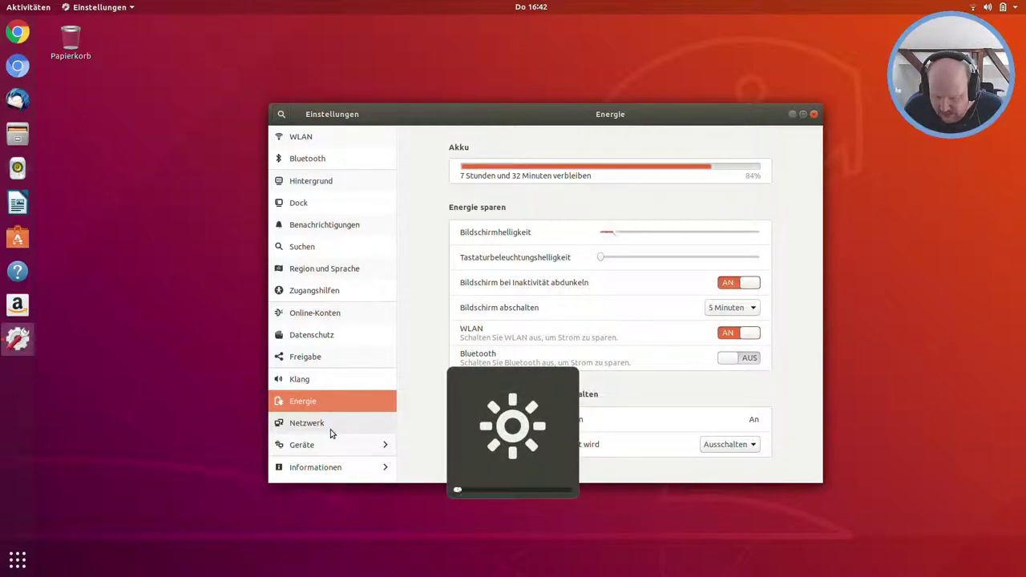
pyautogui.press('XF86MonBrightnessUp')
pyautogui.press('XF86MonBrightnessUp')
pyautogui.press('XF86MonBrightnessUp')
pyautogui.press('XF86MonBrightnessUp')
pyautogui.press('XF86MonBrightnessUp')
pyautogui.press('XF86MonBrightnessUp')
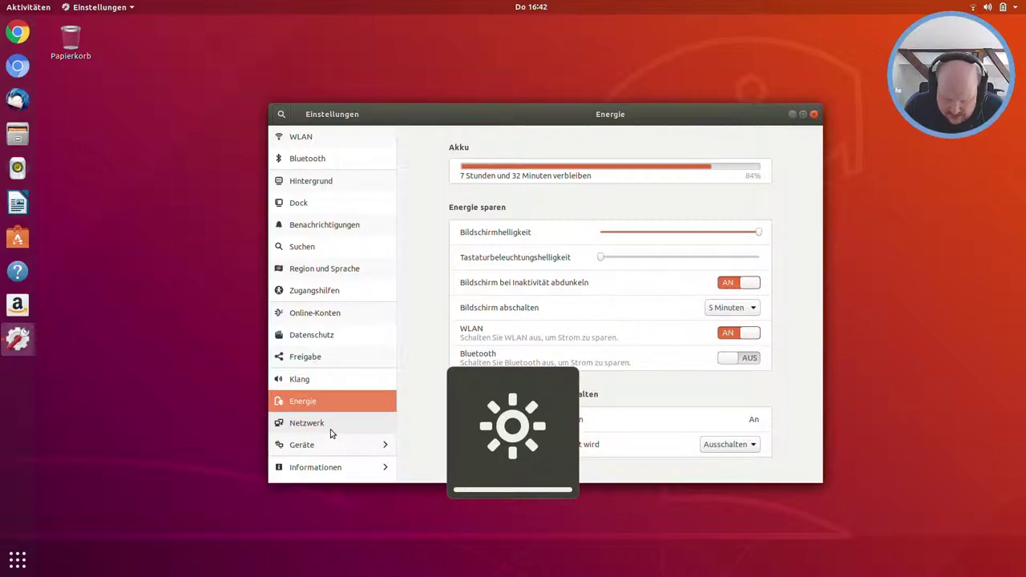
# Step: View the Netzwerk page and the Anzeigegeräte settings under Geräte
pyautogui.click(318, 424)
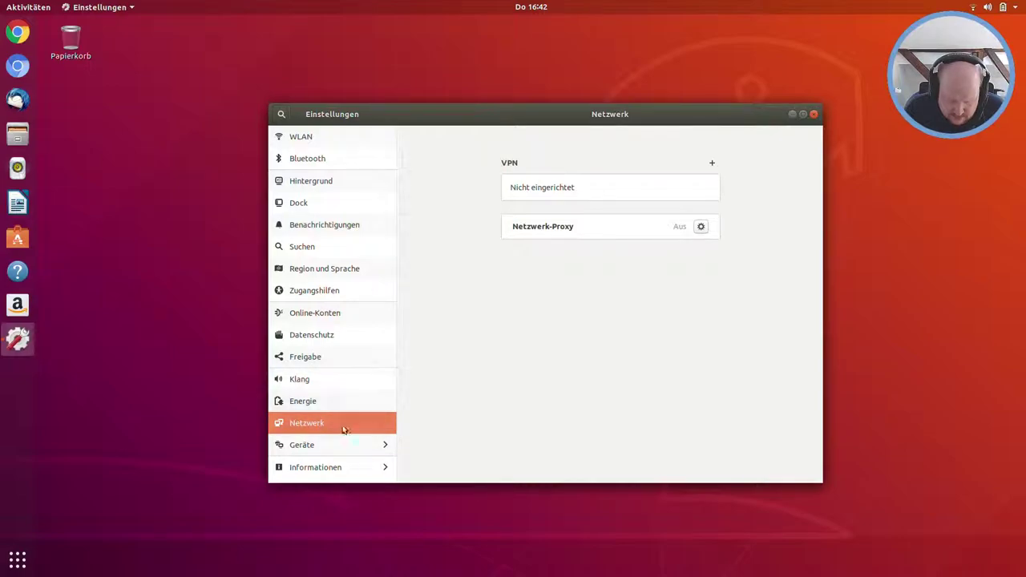
pyautogui.click(325, 449)
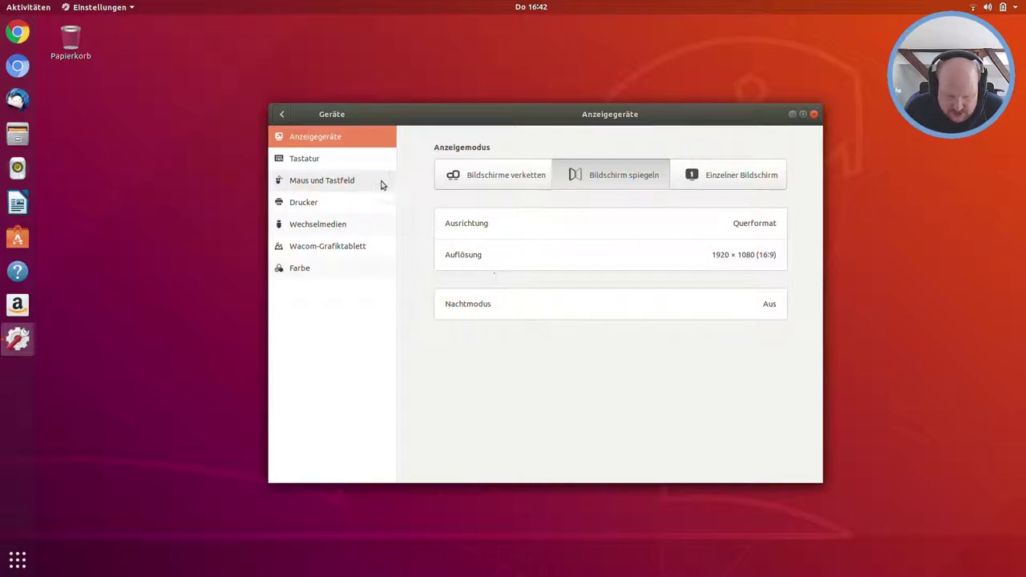
# Step: Look through the whole list of keyboard shortcuts on the Tastatur page
pyautogui.click(315, 159)
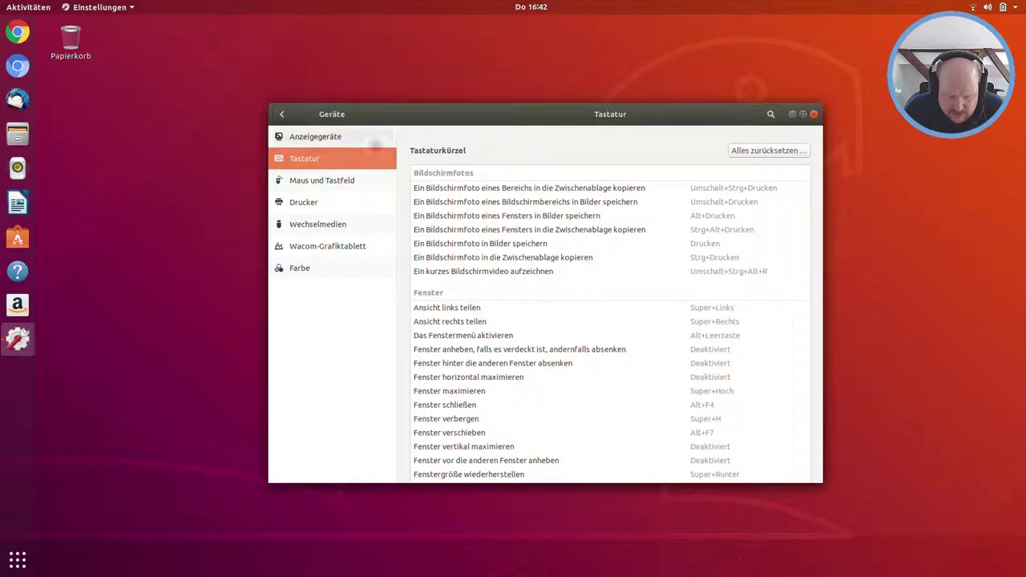
pyautogui.scroll(-5, 541, 323)
pyautogui.scroll(-5, 541, 323)
pyautogui.scroll(15, 543, 320)
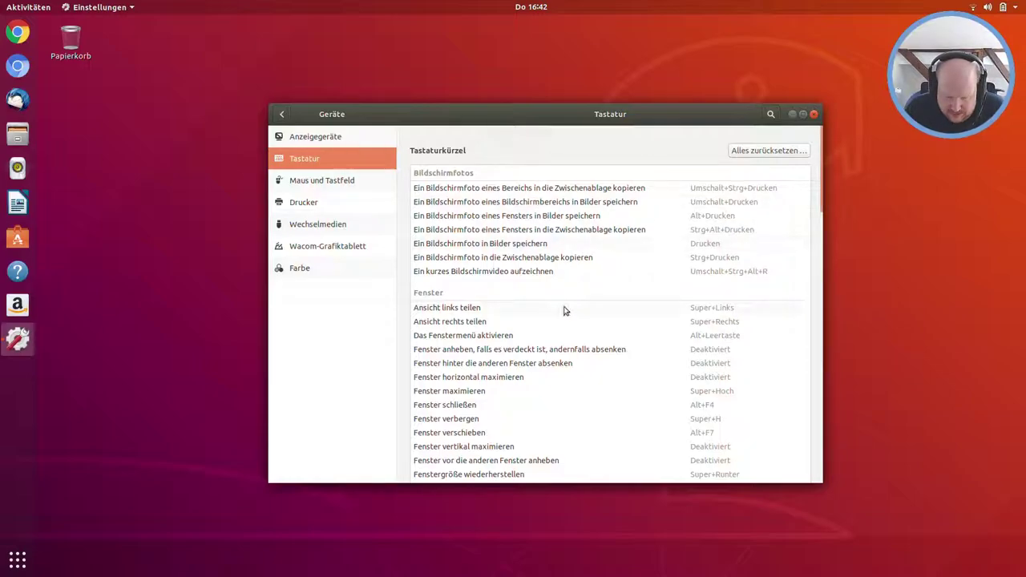
pyautogui.scroll(-20, 563, 311)
pyautogui.scroll(15, 563, 311)
pyautogui.scroll(-12, 563, 311)
pyautogui.scroll(12, 563, 311)
pyautogui.scroll(-5, 563, 311)
pyautogui.scroll(-2, 563, 311)
pyautogui.scroll(8, 563, 312)
pyautogui.scroll(-10, 563, 311)
pyautogui.scroll(12, 564, 311)
pyautogui.scroll(-10, 563, 311)
# Step: View the Maus und Tastfeld, Drucker, Wechselmedien, Wacom-Grafiktablett and Farbe pages, and close the settings
pyautogui.click(311, 183)
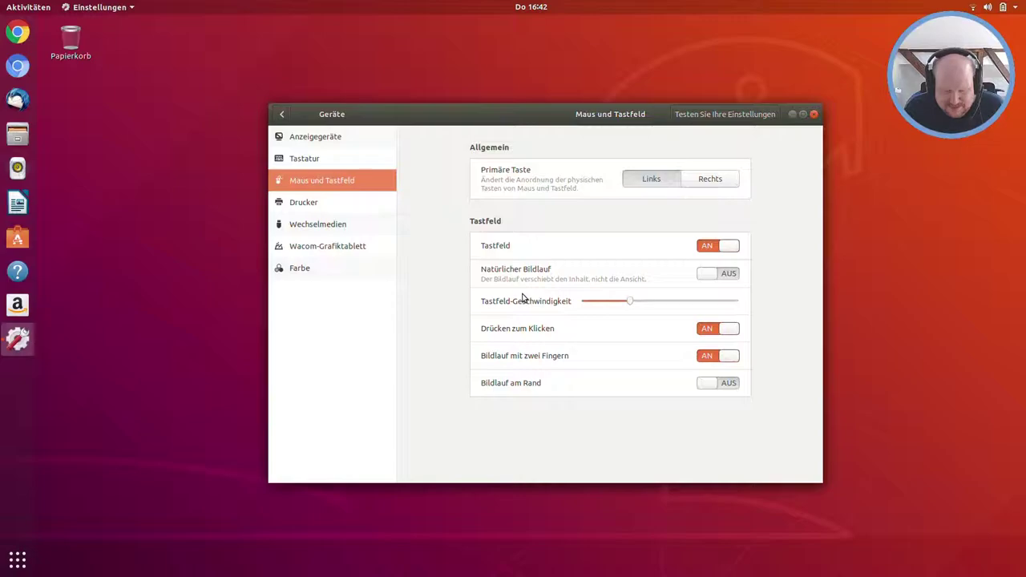
pyautogui.click(306, 203)
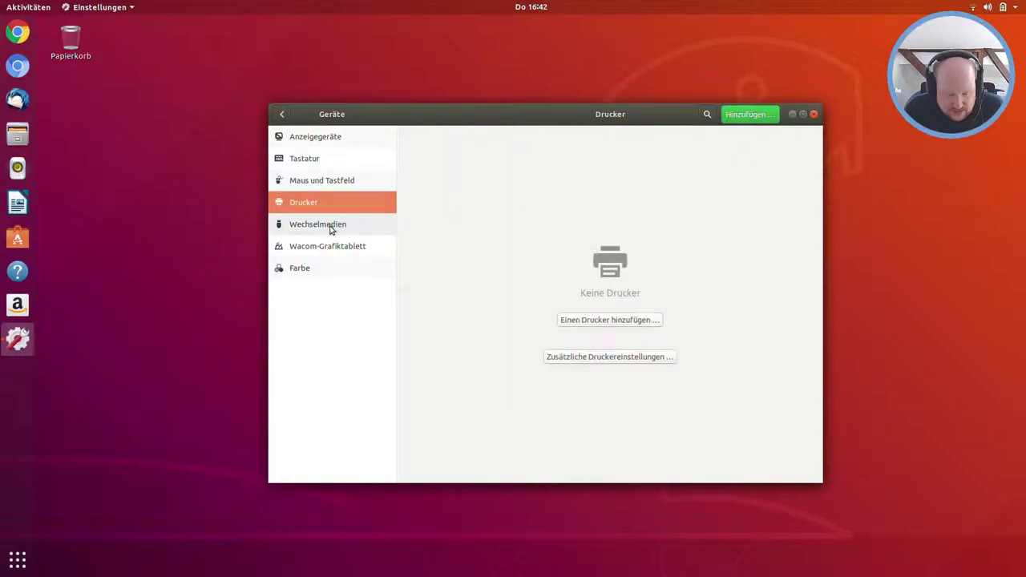
pyautogui.click(332, 226)
pyautogui.click(348, 248)
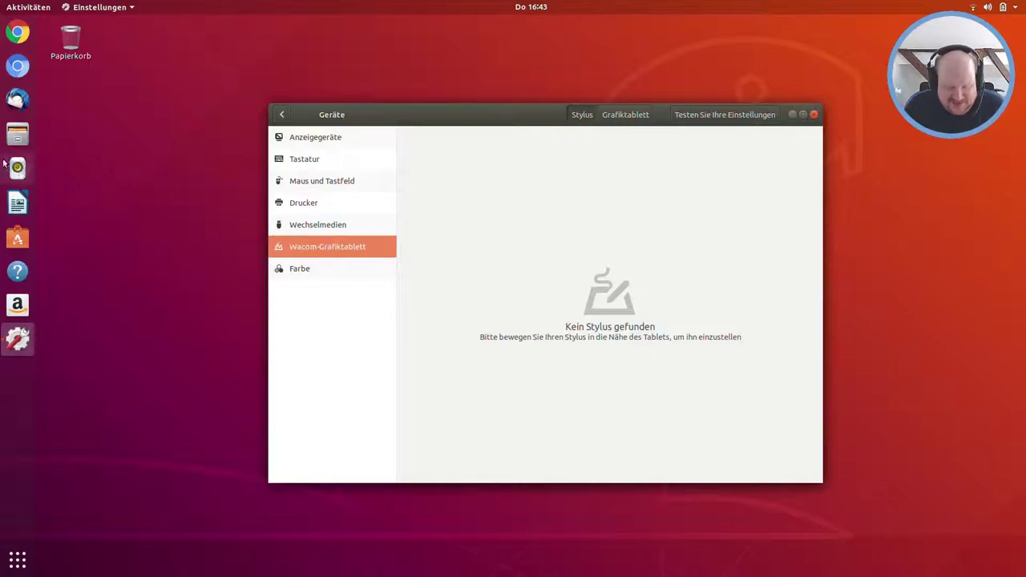
pyautogui.click(317, 274)
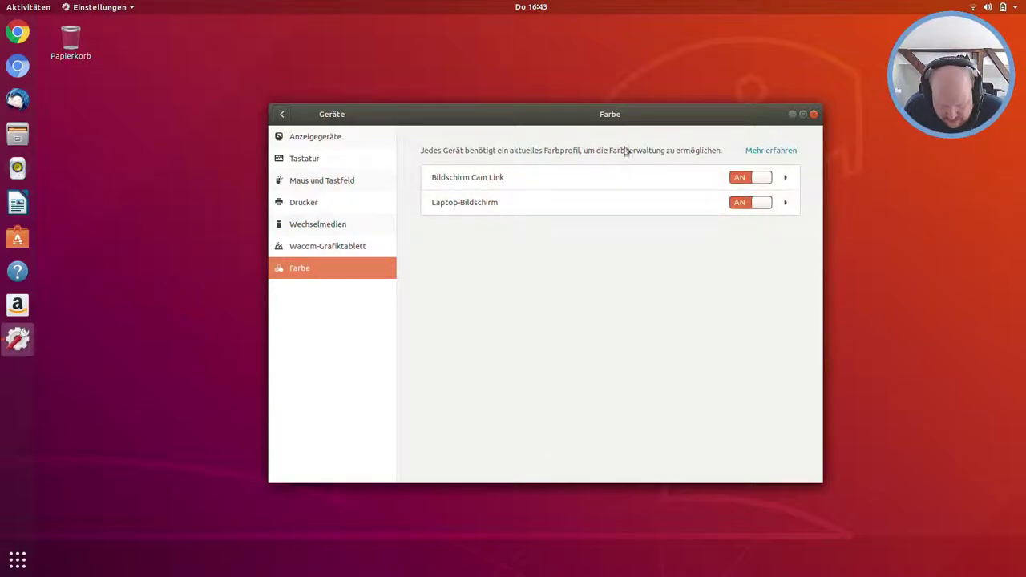
pyautogui.click(814, 114)
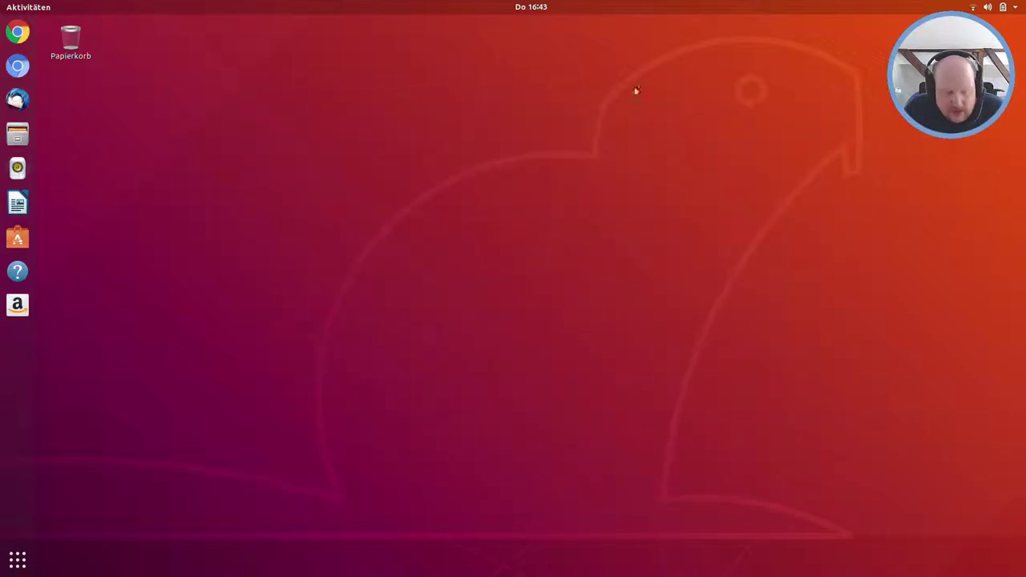
# Step: View the installed applications in Ubuntu-Software, enter and leave the selection mode for them, and close the program
pyautogui.click(18, 560)
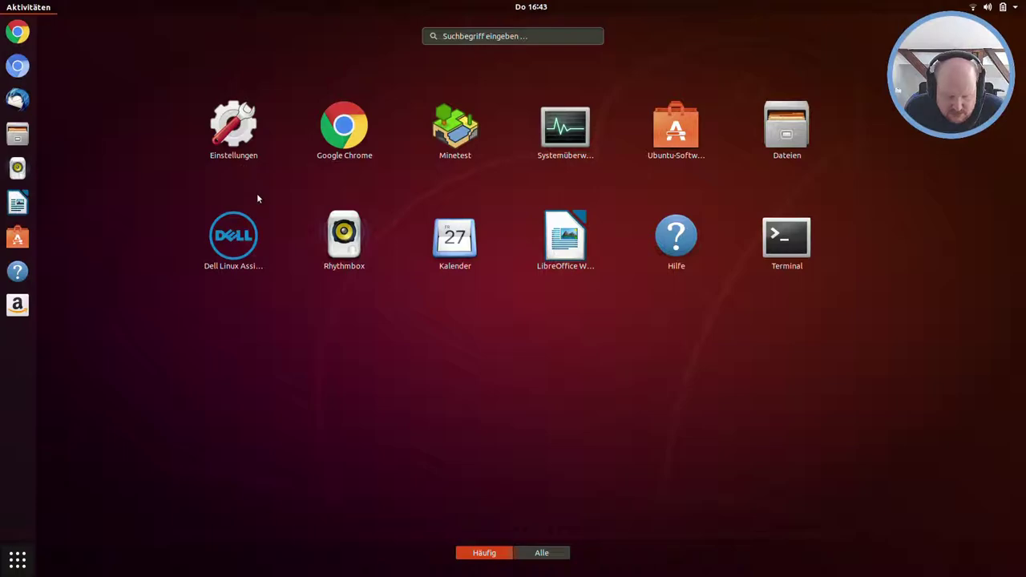
pyautogui.click(687, 141)
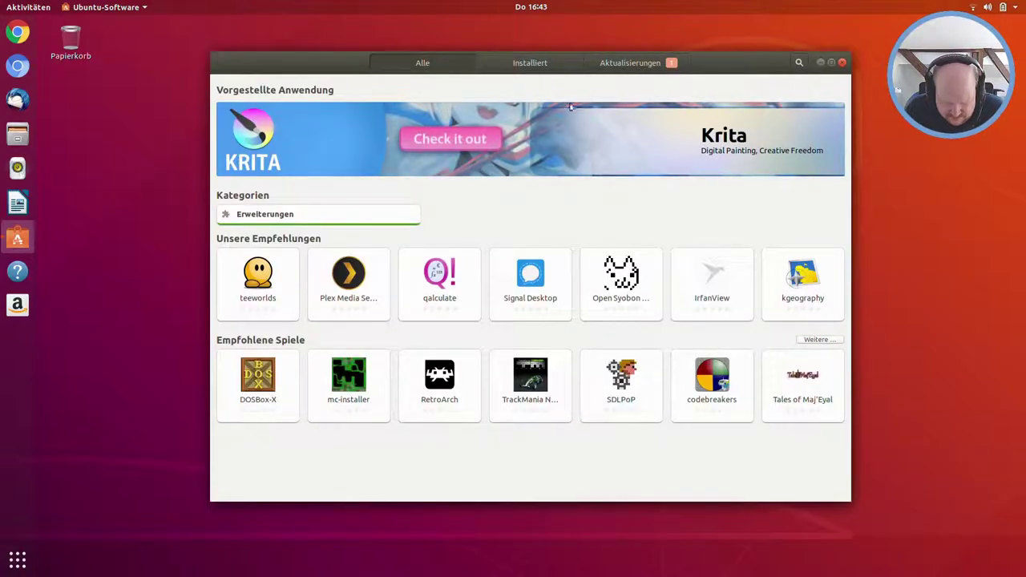
pyautogui.click(547, 63)
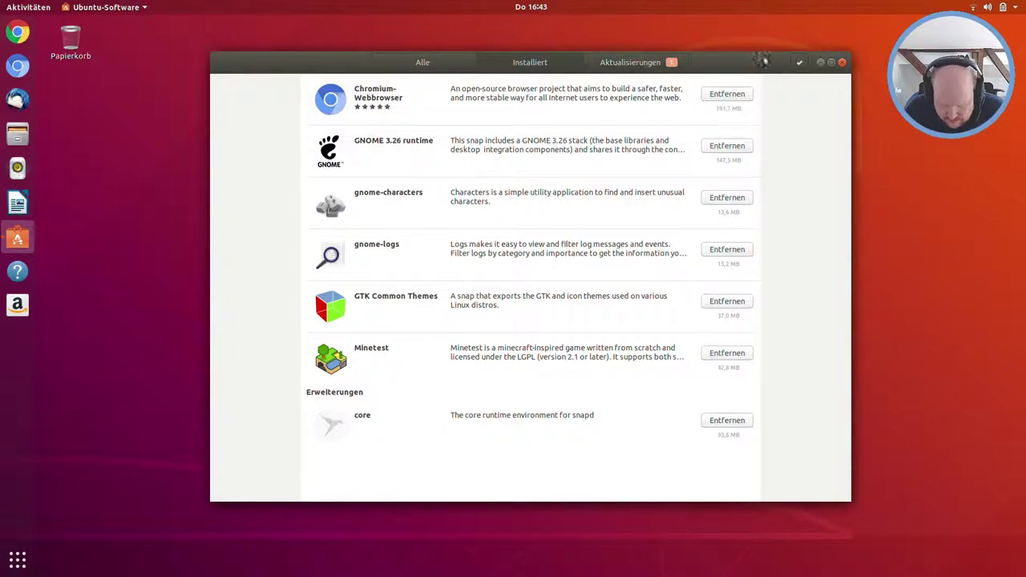
pyautogui.click(798, 62)
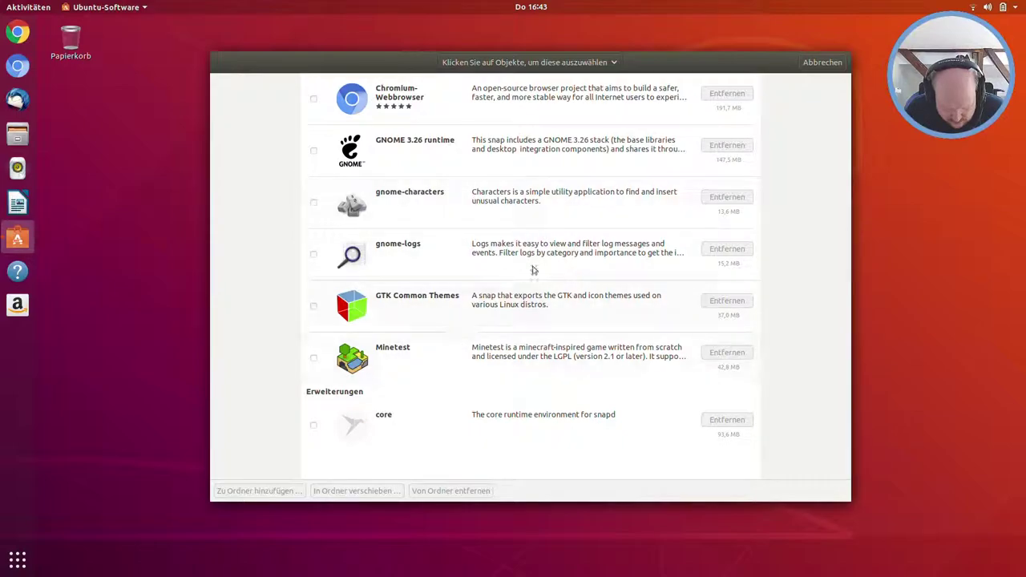
pyautogui.click(823, 63)
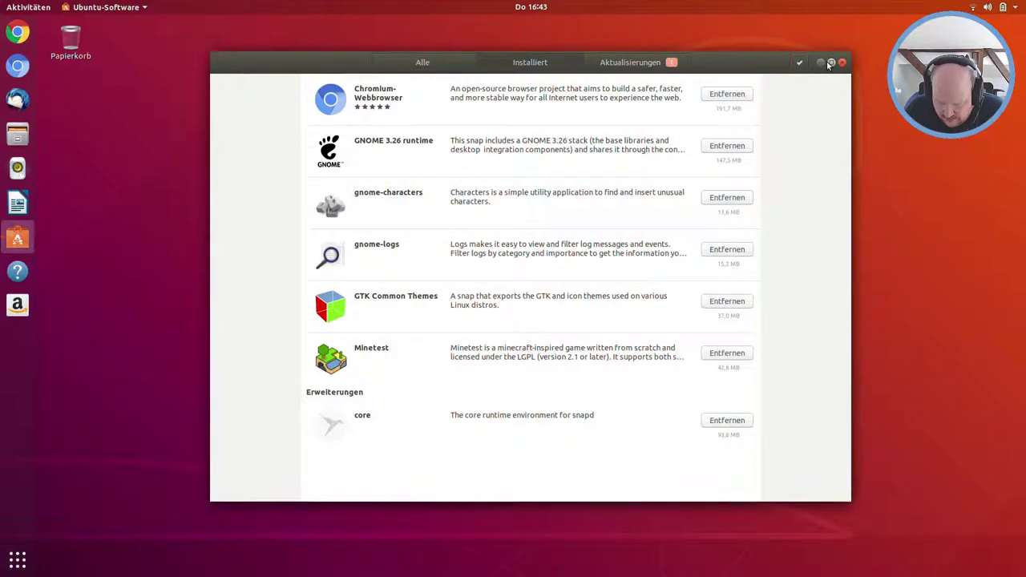
pyautogui.click(843, 63)
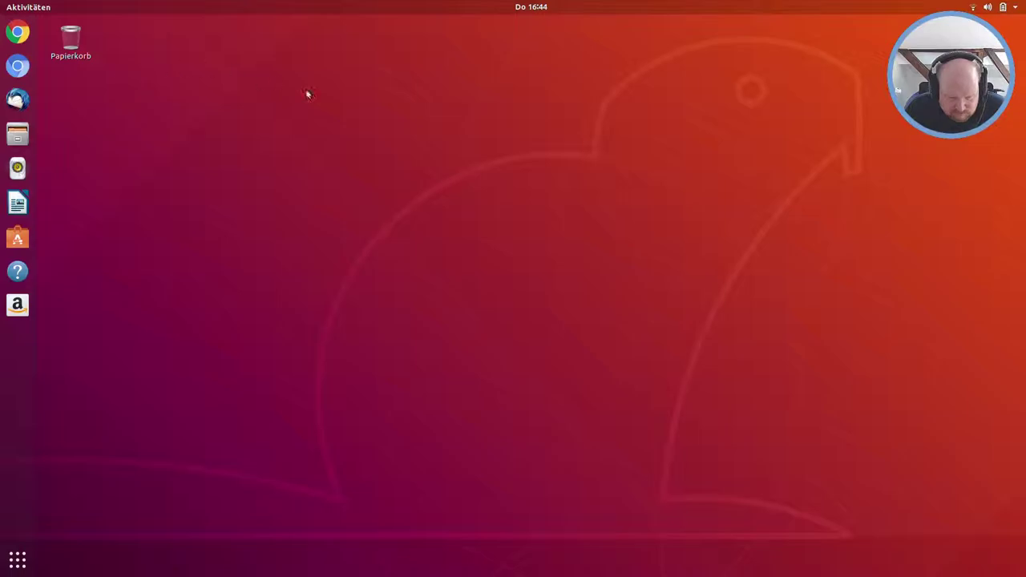
# Step: Launch Minetest from the application overview and close the game
pyautogui.click(25, 565)
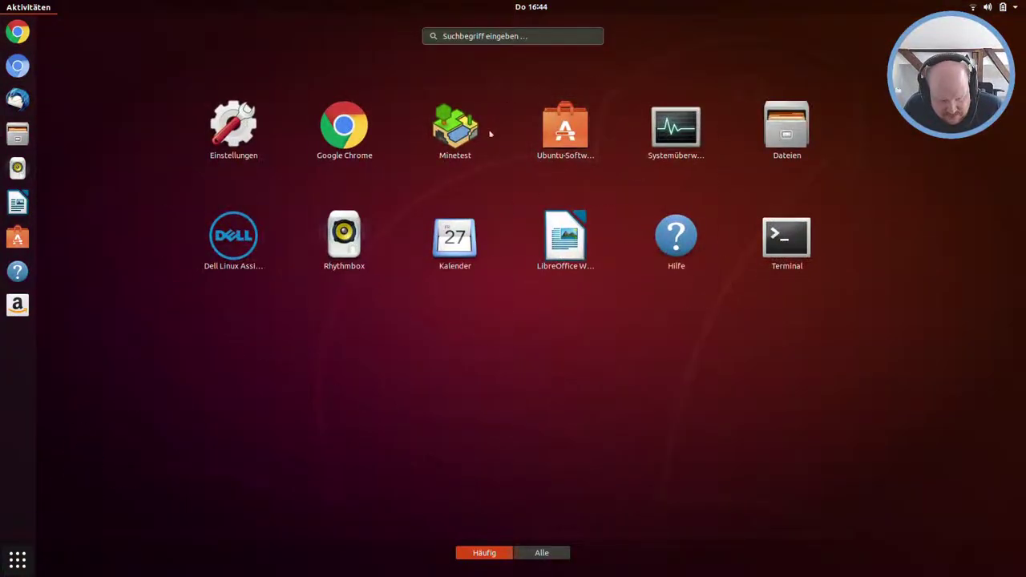
pyautogui.click(452, 140)
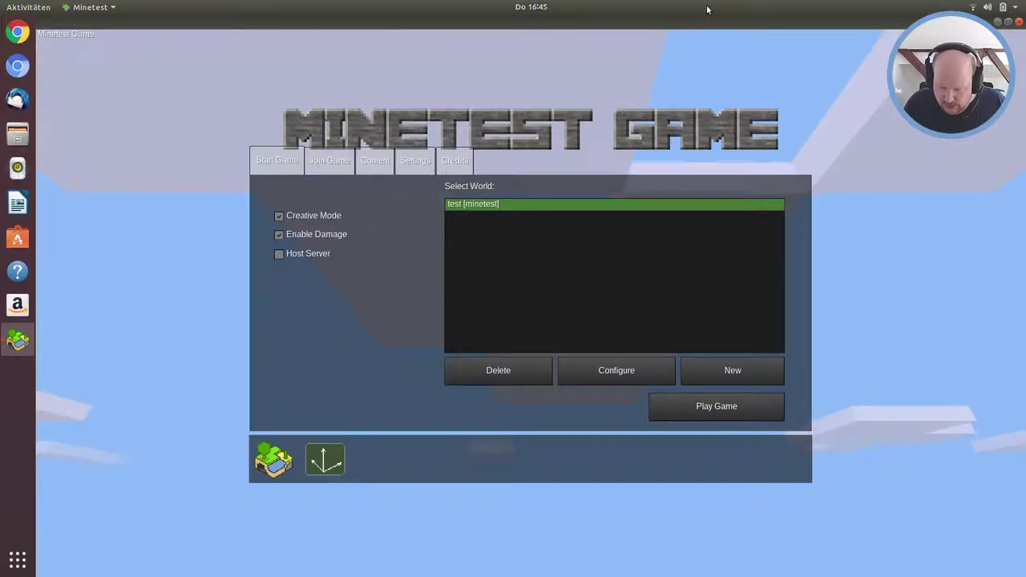
pyautogui.click(1019, 22)
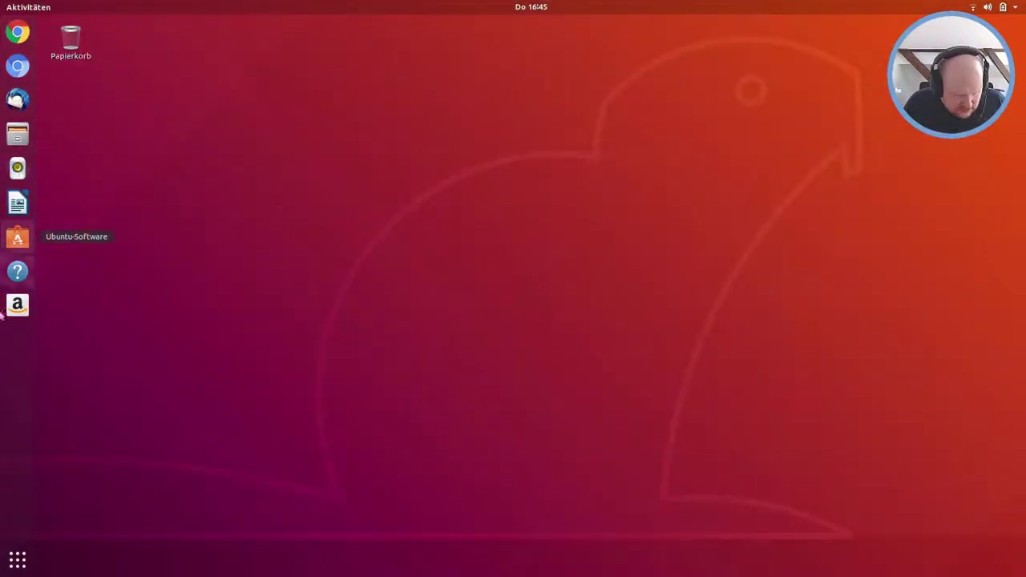
# Step: Search the applications for "chee", launch Cheese to show the webcam picture, and close it
pyautogui.click(7, 571)
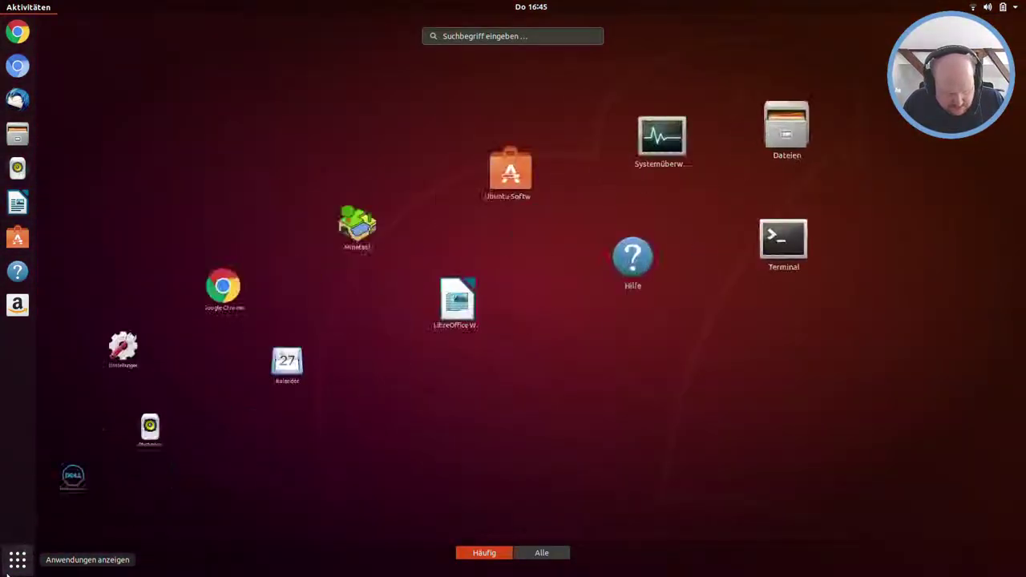
pyautogui.write('chee')
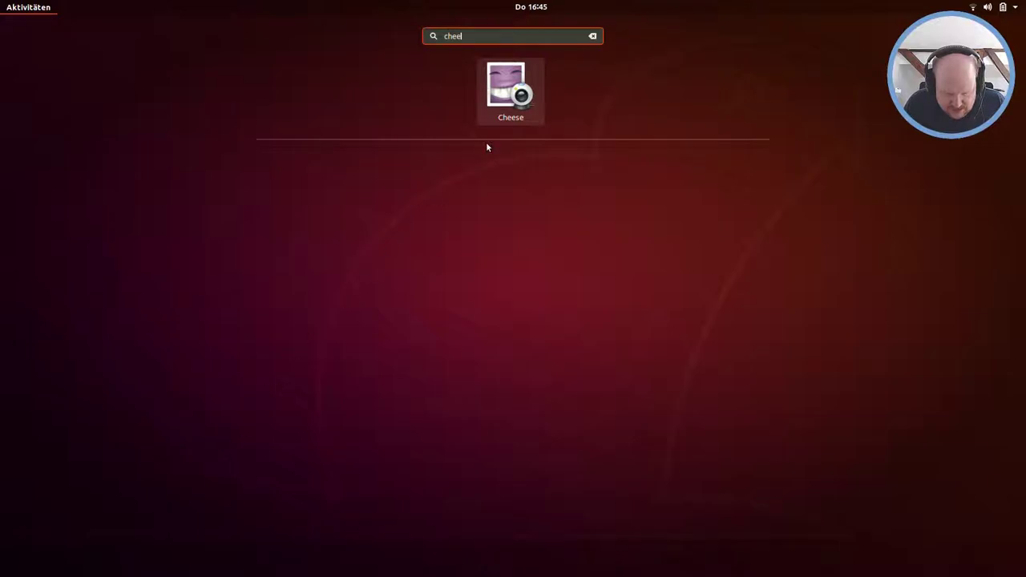
pyautogui.click(511, 98)
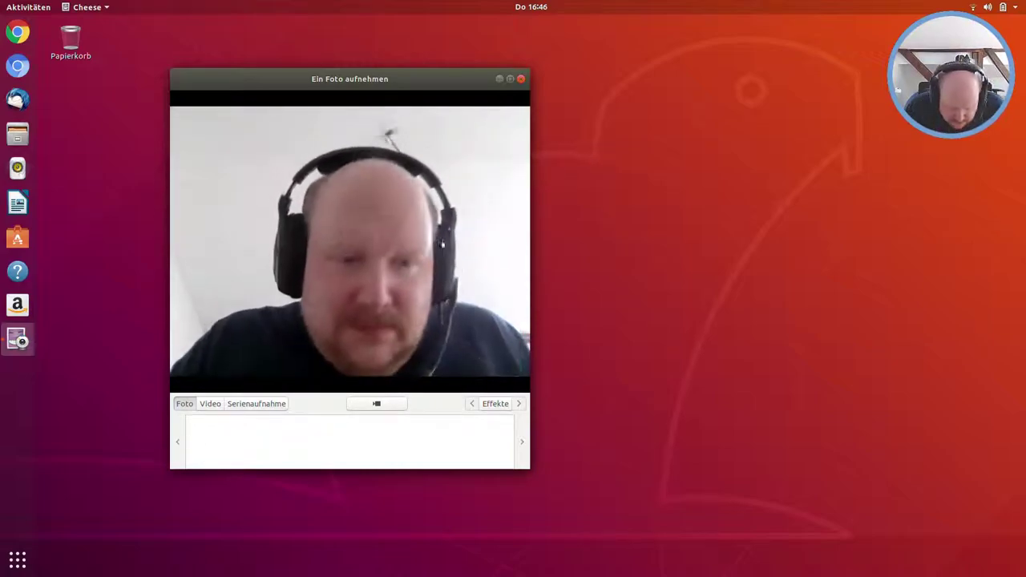
pyautogui.click(520, 79)
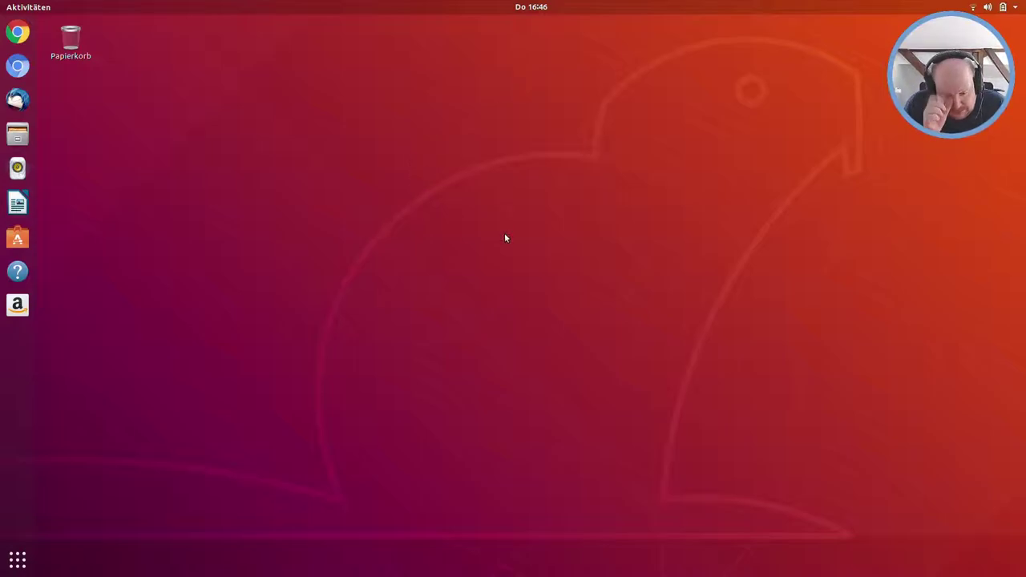
pyautogui.moveTo(504, 233); pyautogui.dragTo(752, 262)
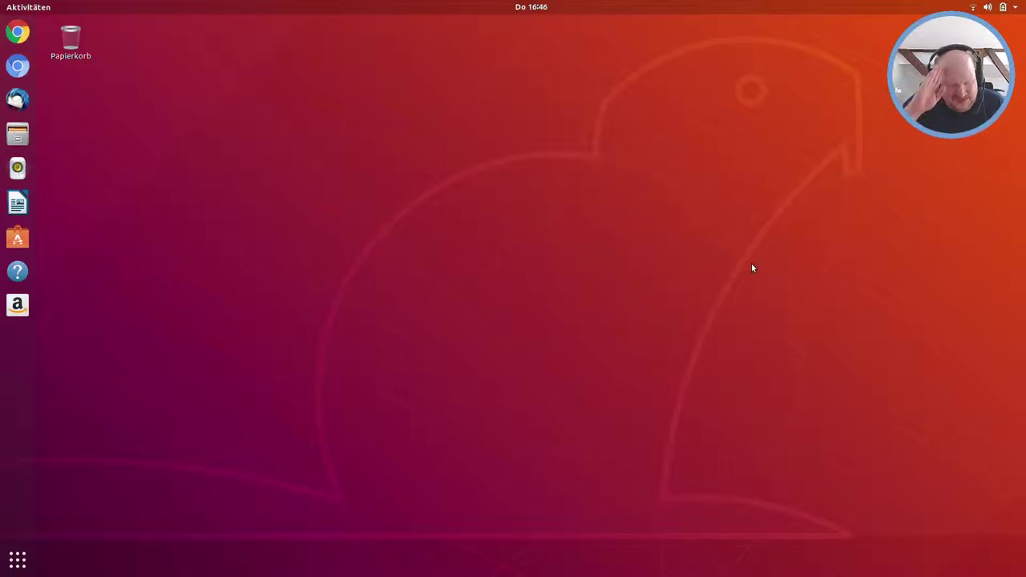